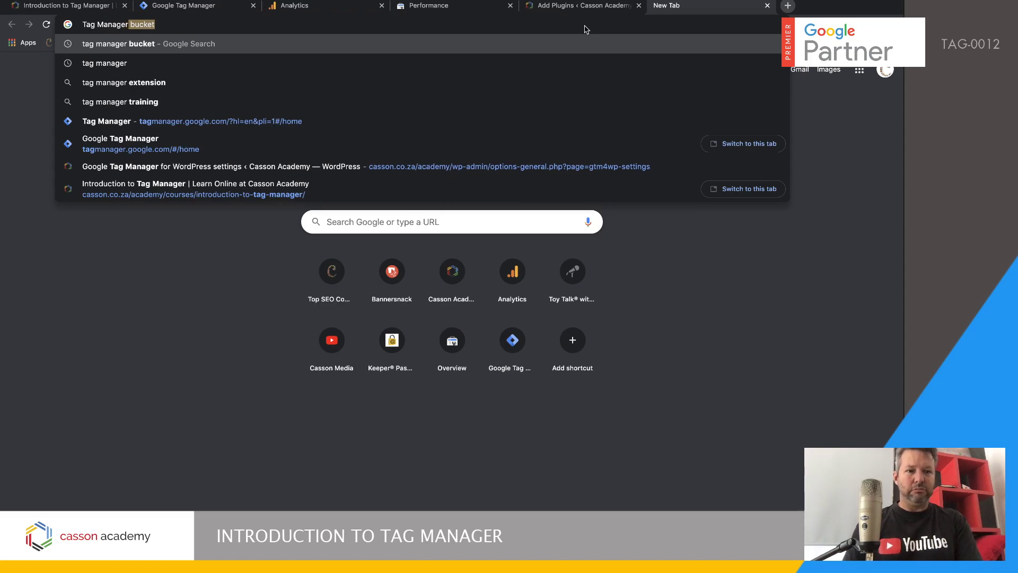
- Search Google for tag manager and open the Google Tag Manager site from the results
key(Return)
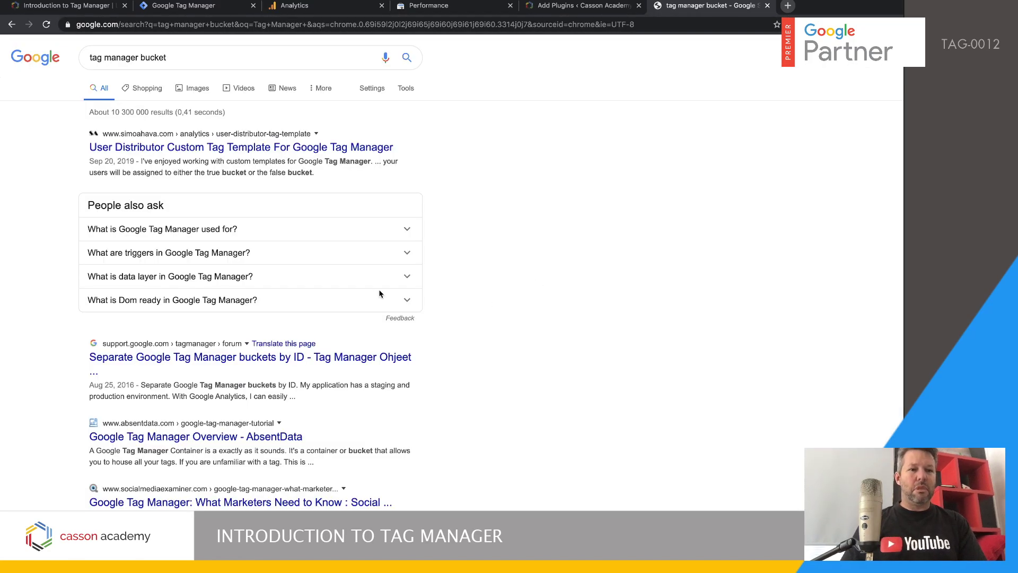
drag(137, 57, 193, 55)
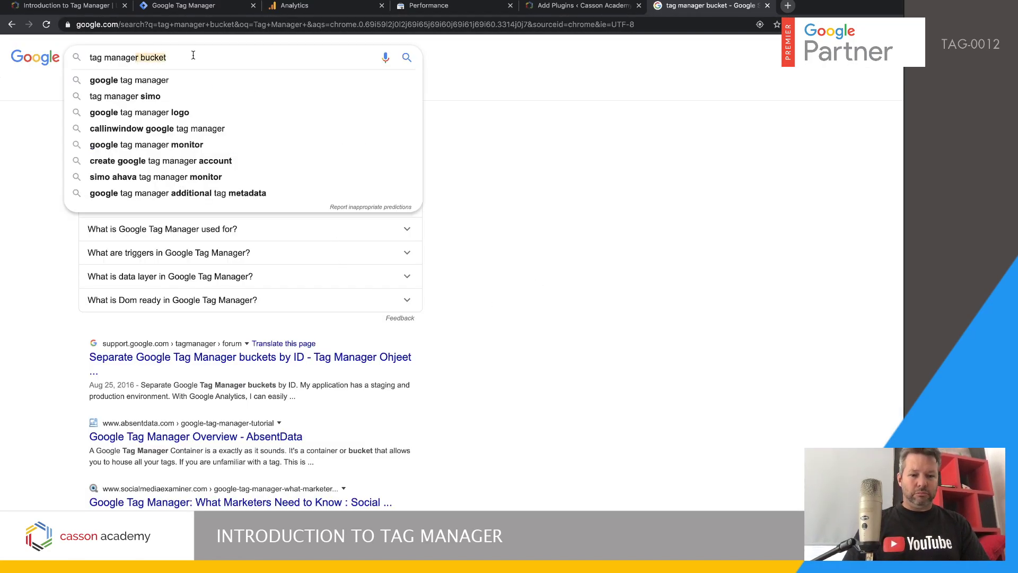
key(BackSpace)
text(r)
key(Return)
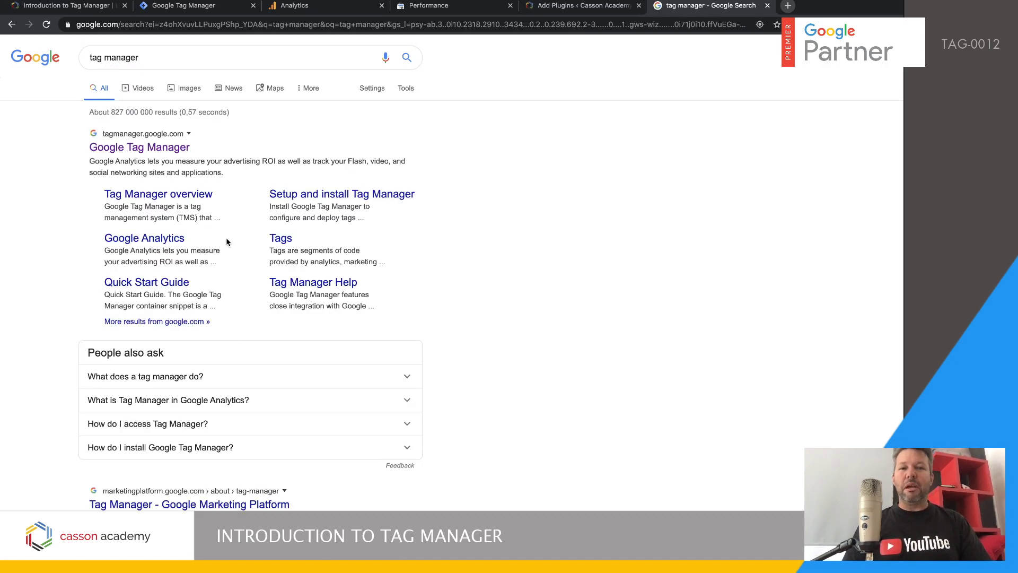
click(149, 151)
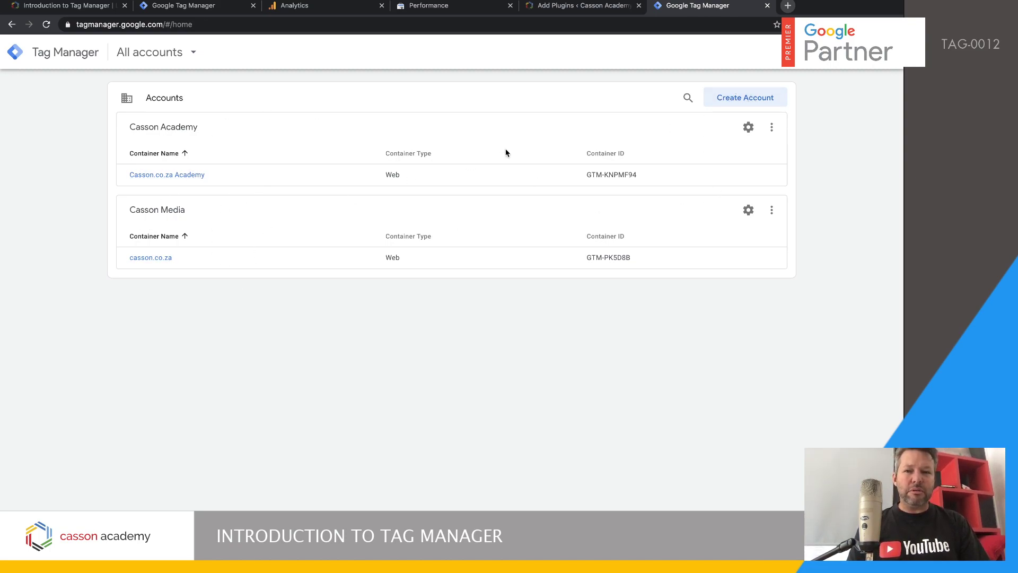
- Start a new Tag Manager account and enter Casson Academy 2 as the account name
click(755, 104)
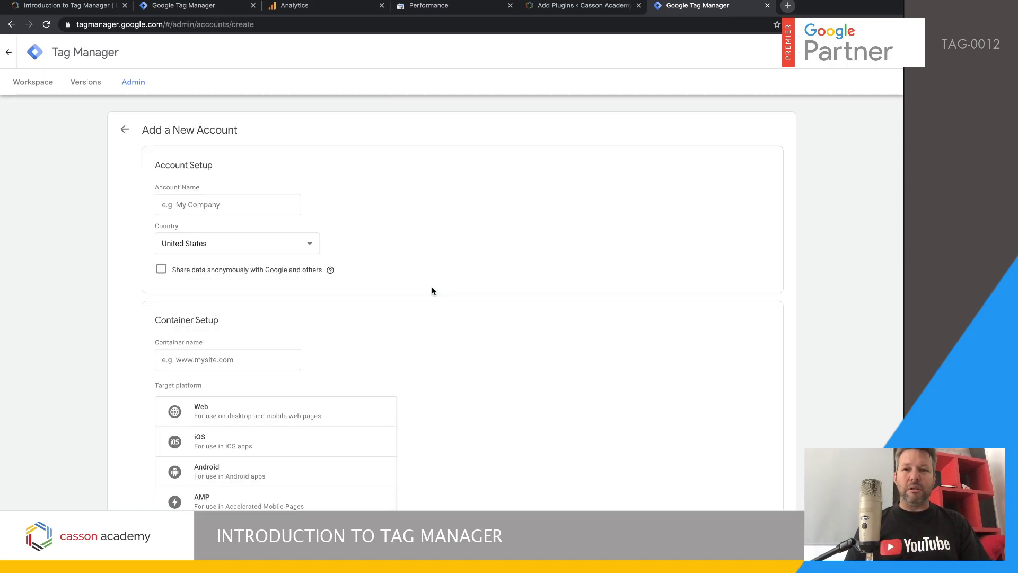
click(212, 208)
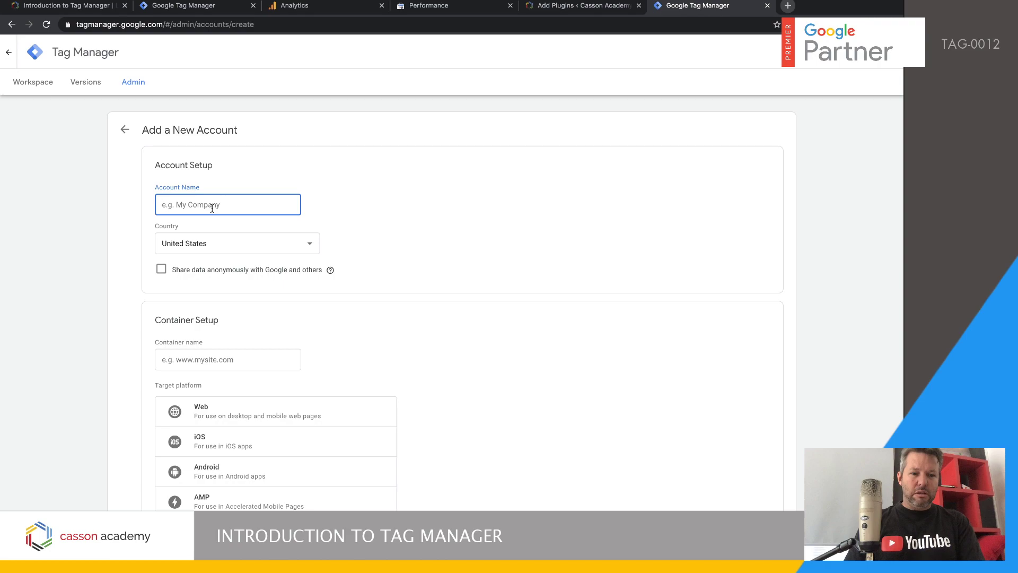
text(Casson)
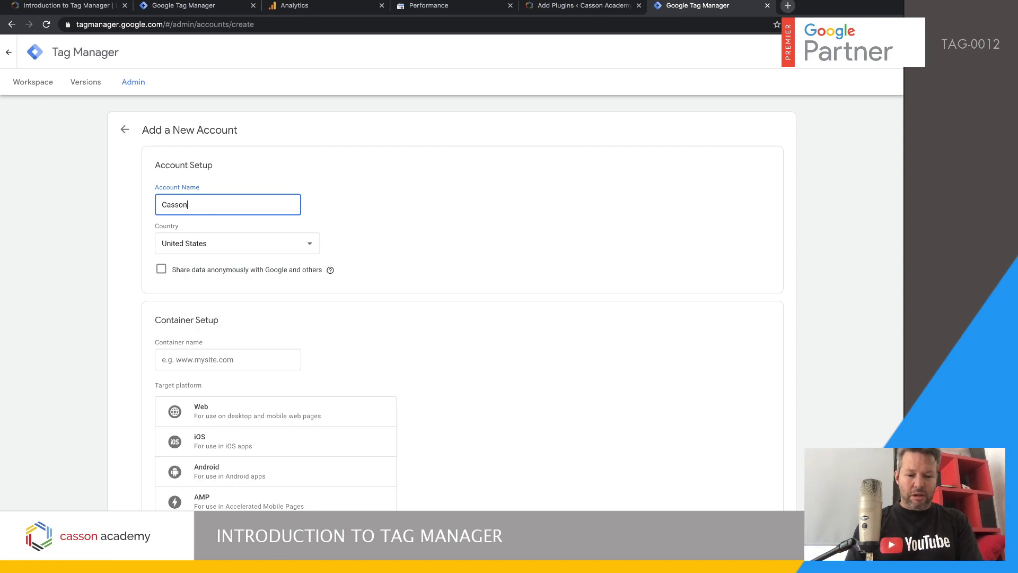
text( Academy)
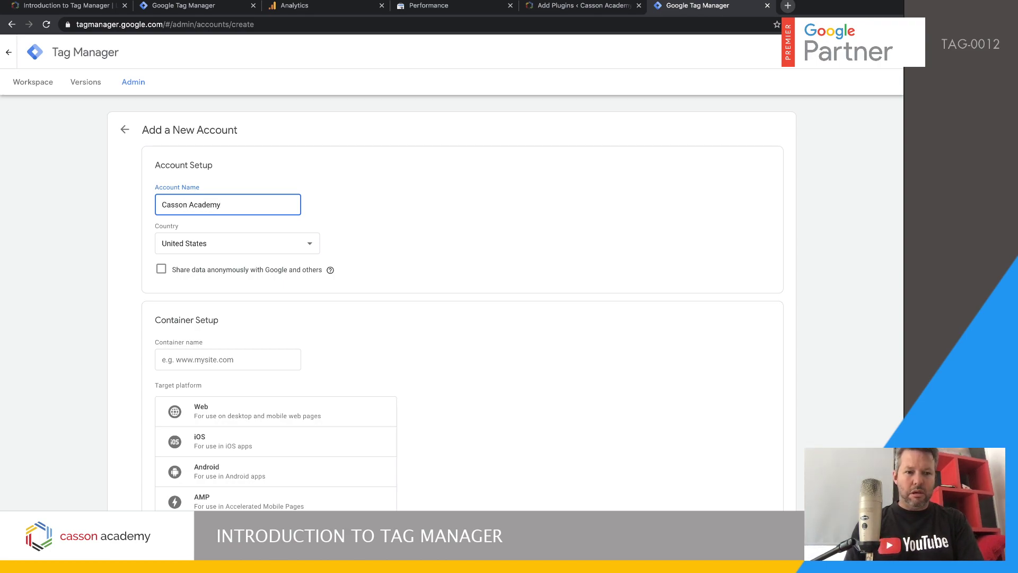
text( 2)
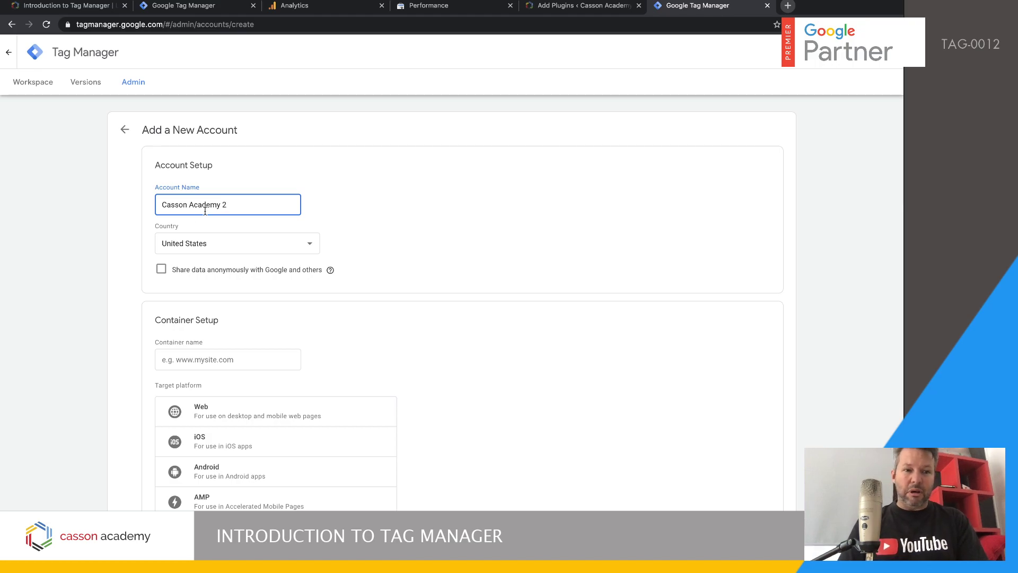
- Set the account's country to South Africa and enable sharing data anonymously with Google and others
click(188, 241)
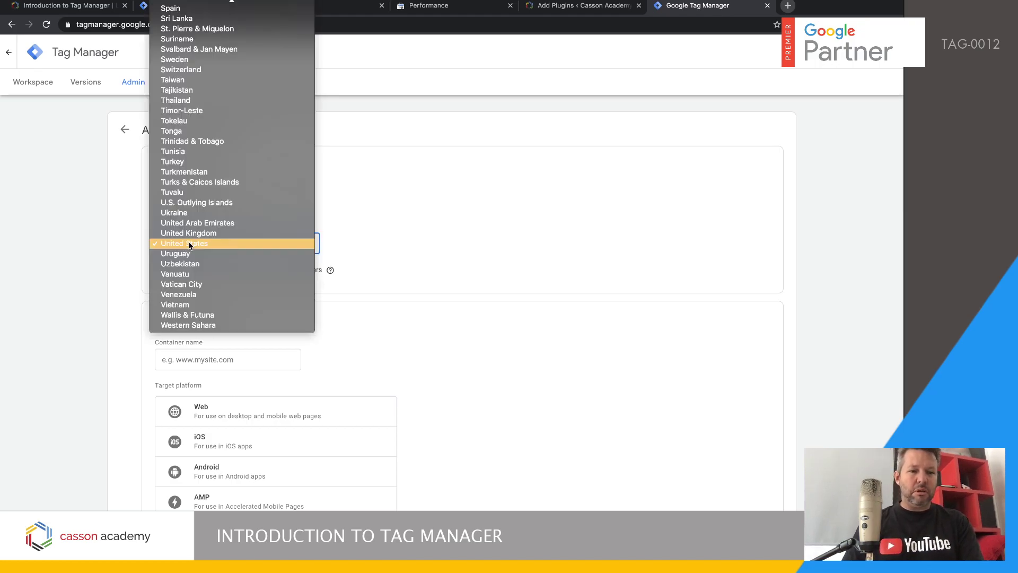
text(sou)
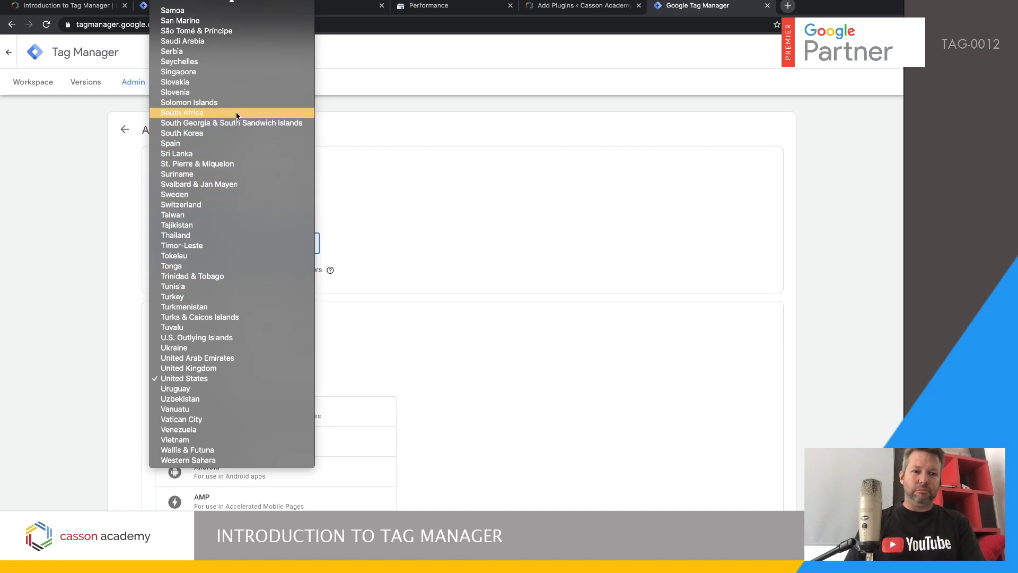
key(Return)
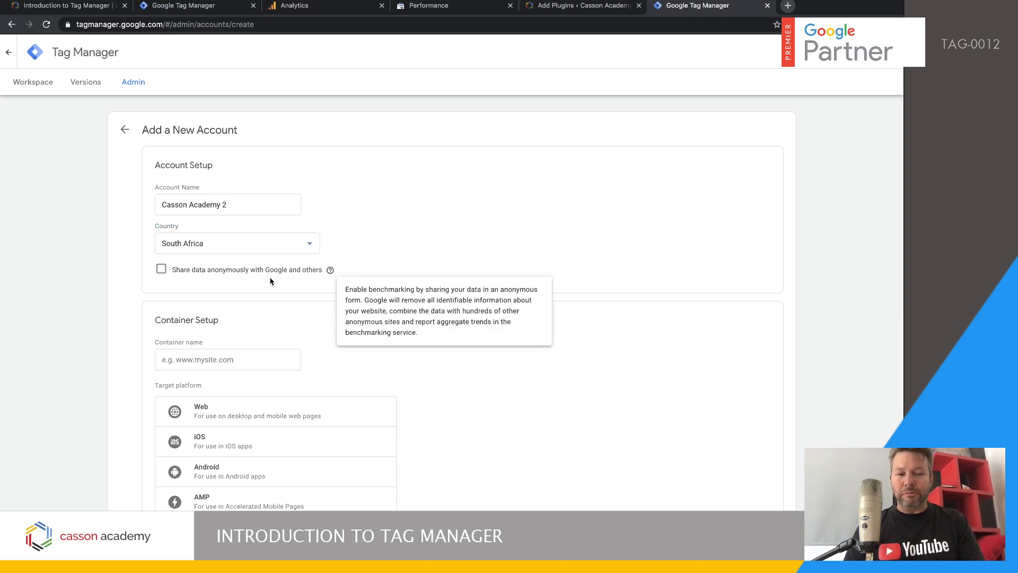
click(161, 268)
scroll(229, 323, down, 1)
click(209, 303)
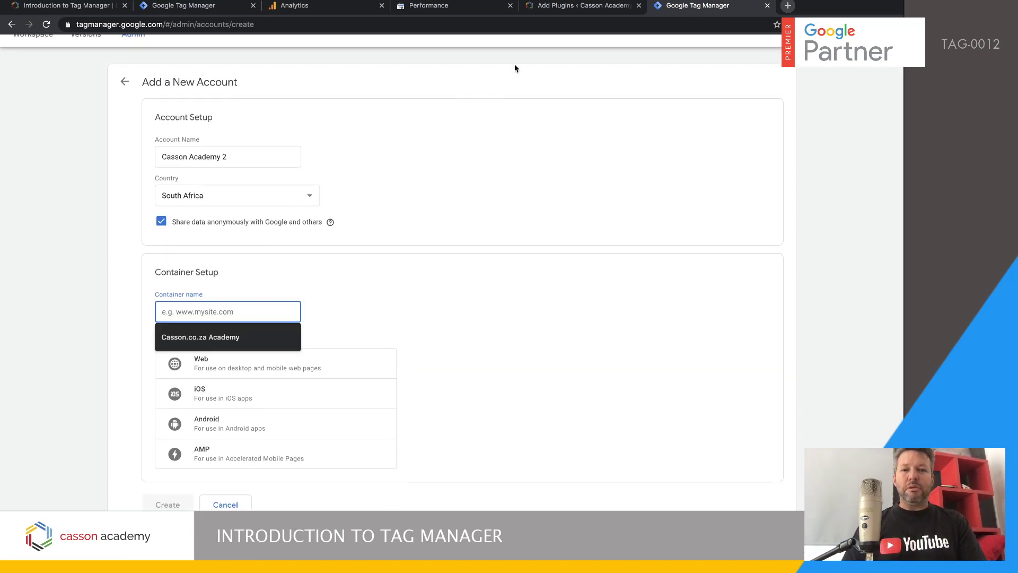
click(357, 268)
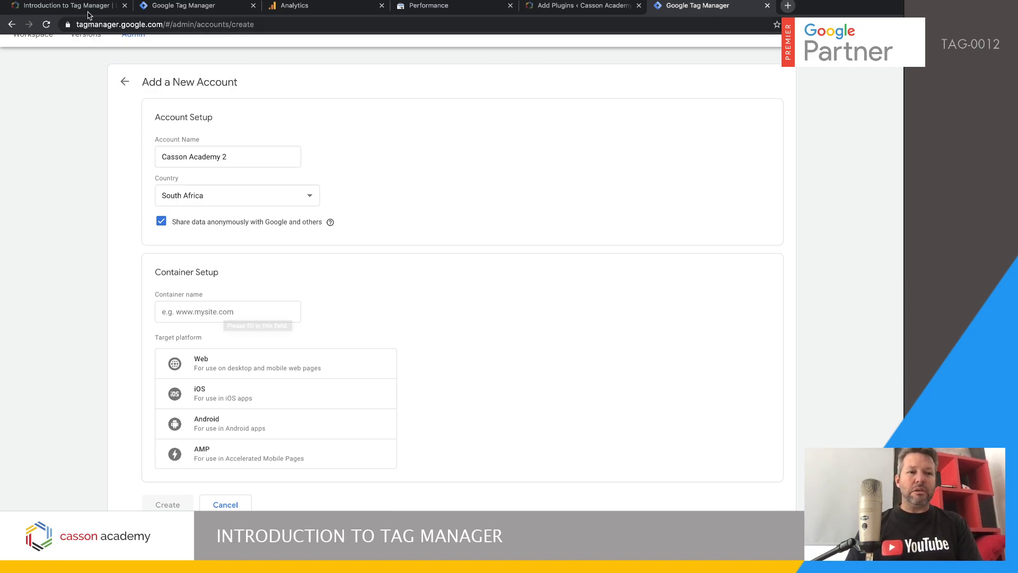
click(69, 6)
drag(159, 25, 76, 25)
key(ctrl+c)
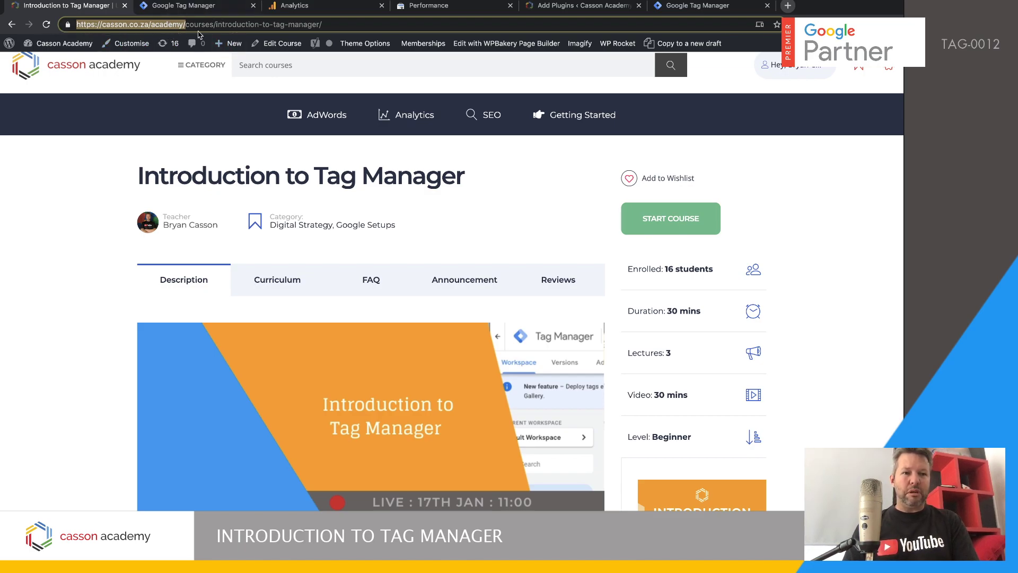
click(588, 6)
click(694, 6)
click(214, 313)
key(ctrl+v)
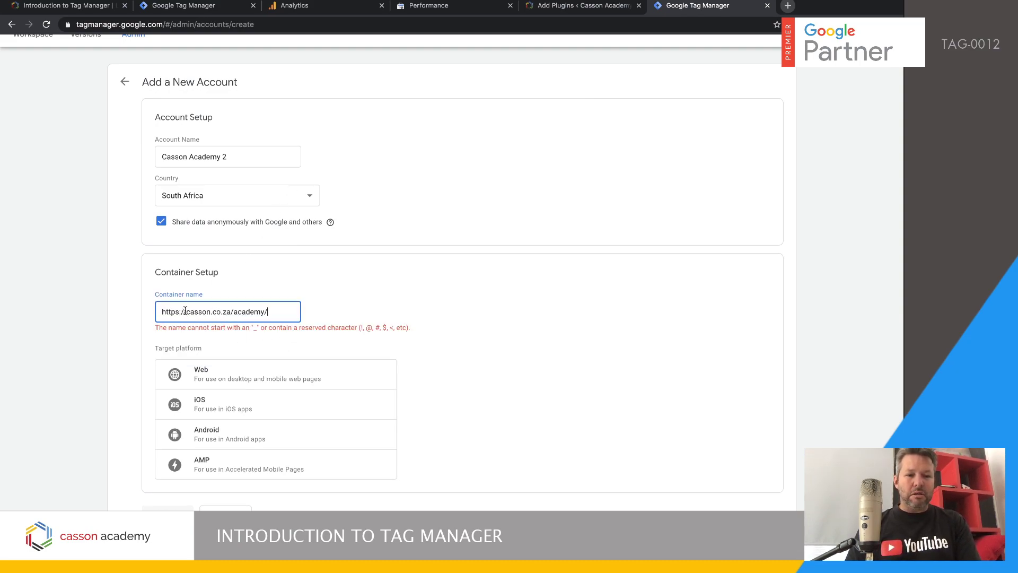
- Trim the pasted container name to casson.co.za by removing the https prefix and the academy path
drag(187, 313, 134, 316)
key(BackSpace)
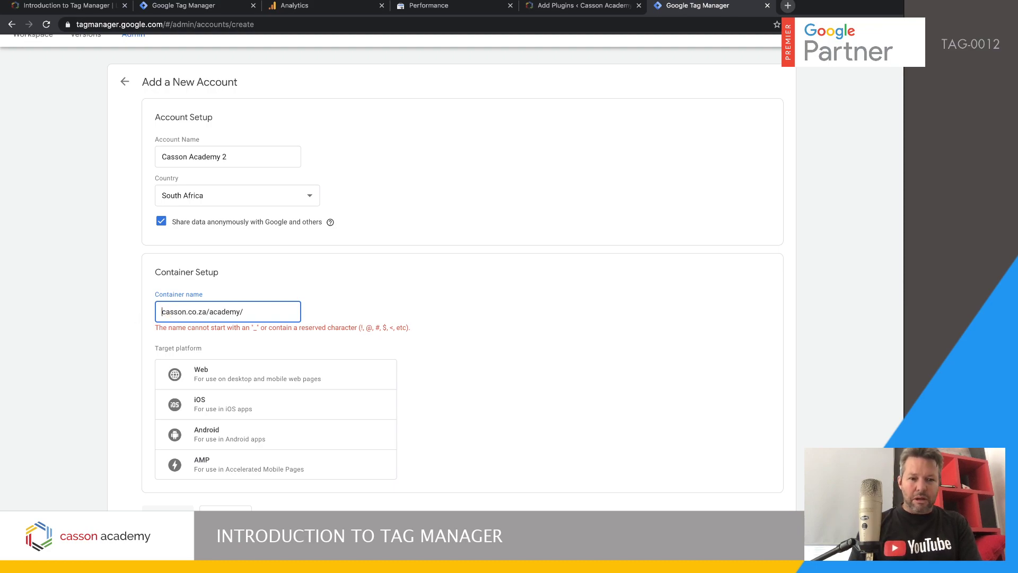
click(248, 313)
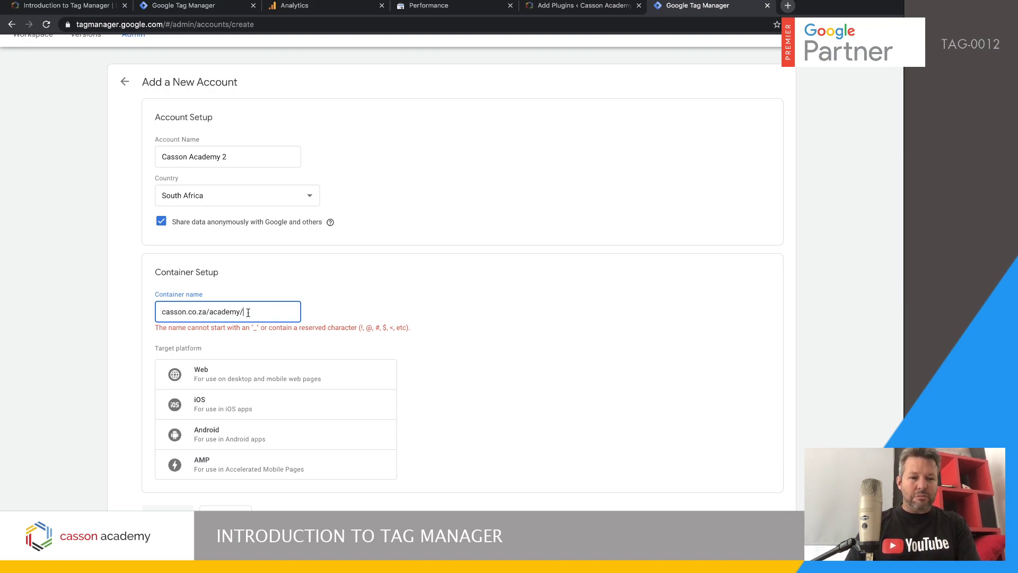
scroll(249, 311, down, 1)
key(BackSpace)
key(BackSpace)
key(BackSpace)
key(BackSpace)
key(BackSpace)
key(BackSpace)
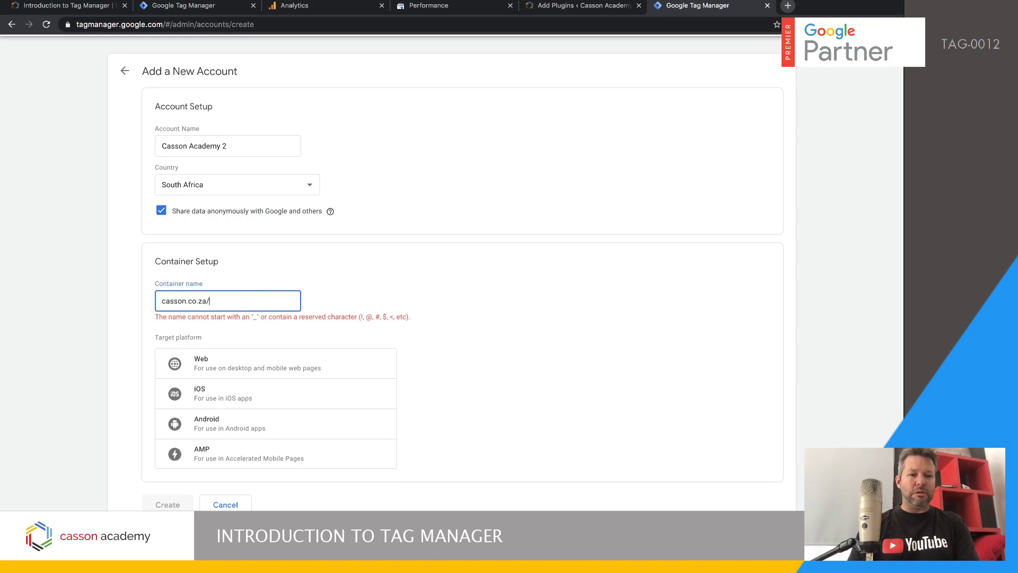
key(BackSpace)
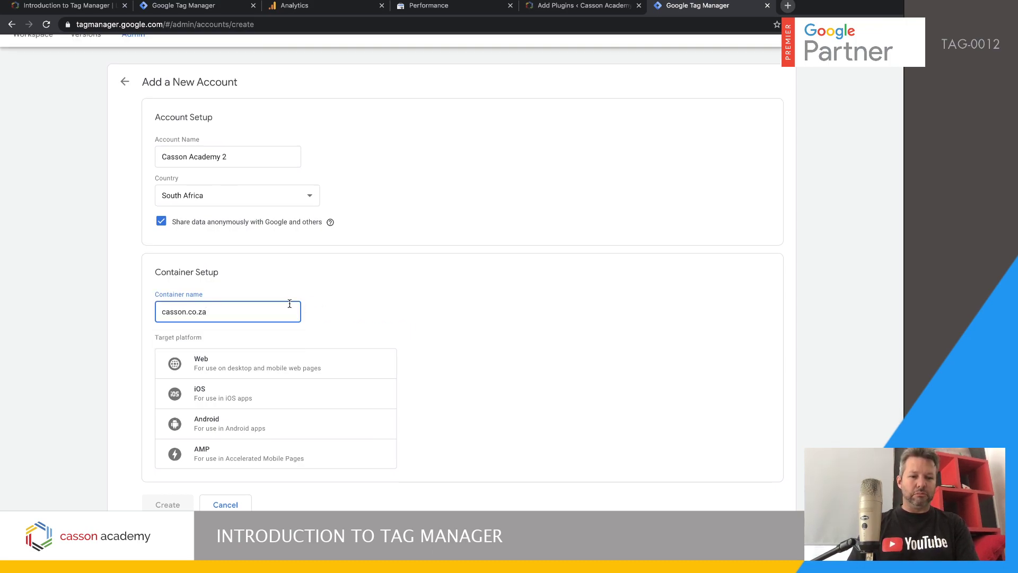
- Set the container name to the suggested Casson.co.za Academy
click(258, 310)
click(248, 335)
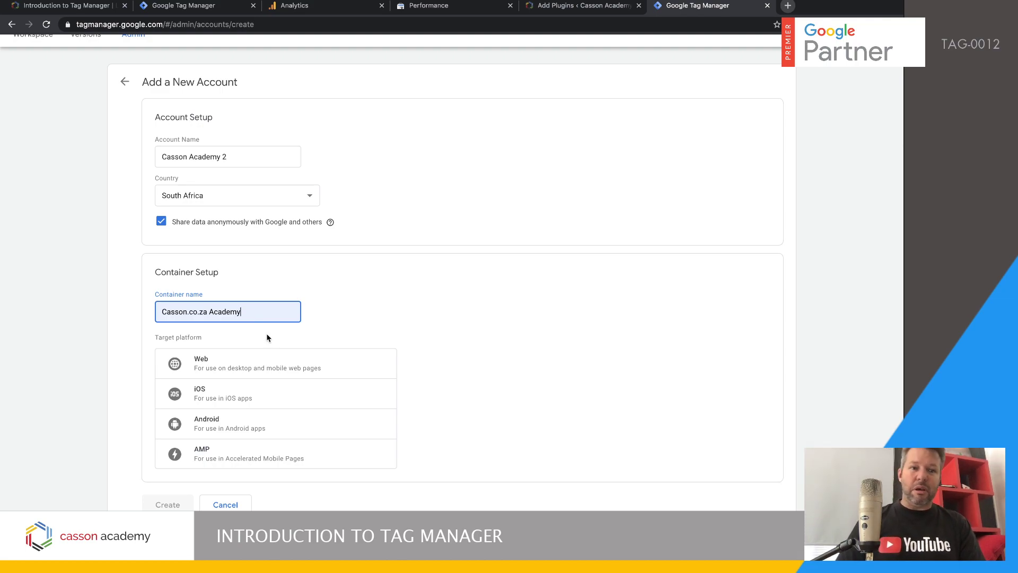
scroll(404, 379, down, 1)
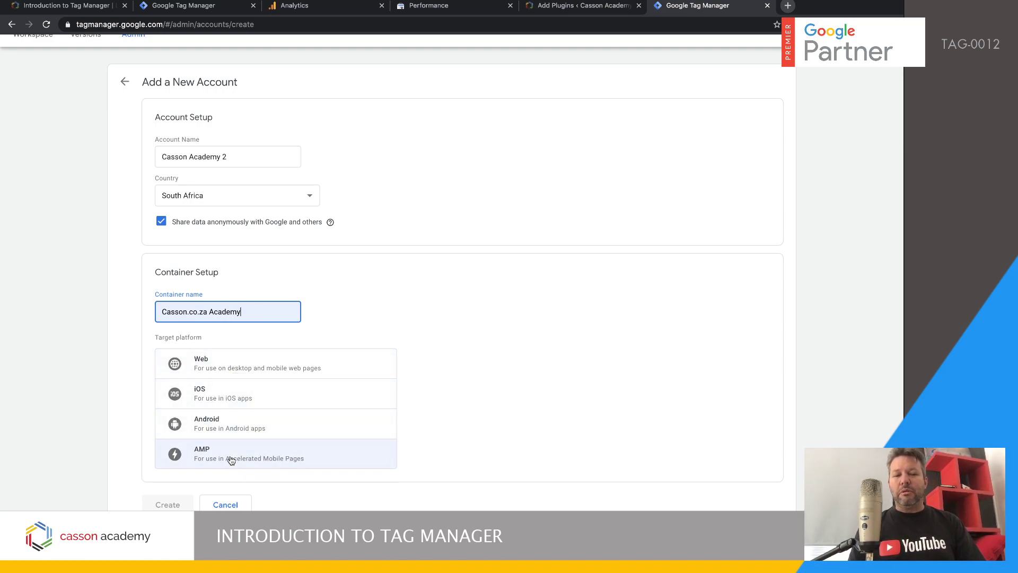
- Choose Web as the target platform and create the account, accepting the Terms of Service Agreement
click(234, 368)
click(190, 499)
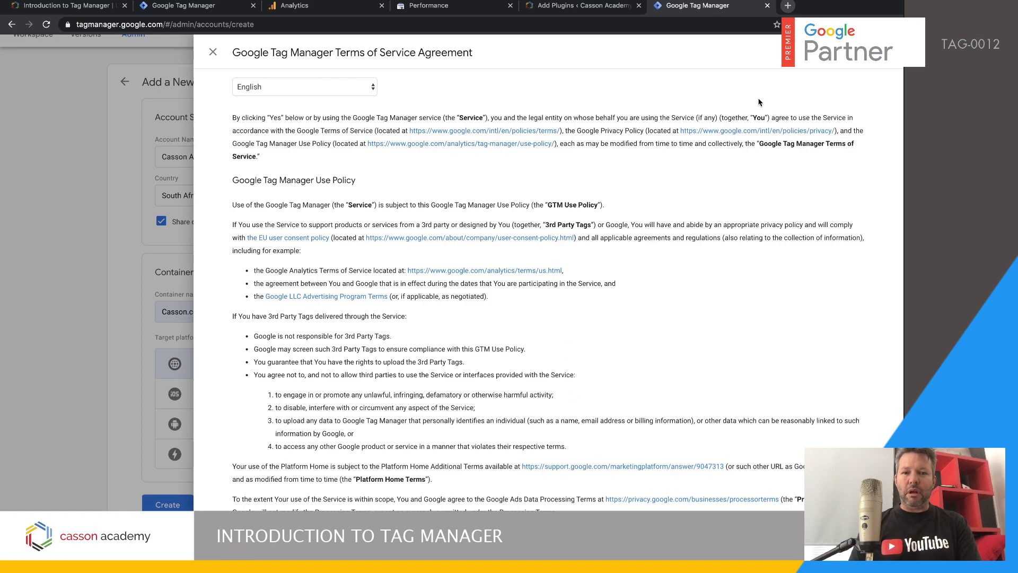
click(877, 52)
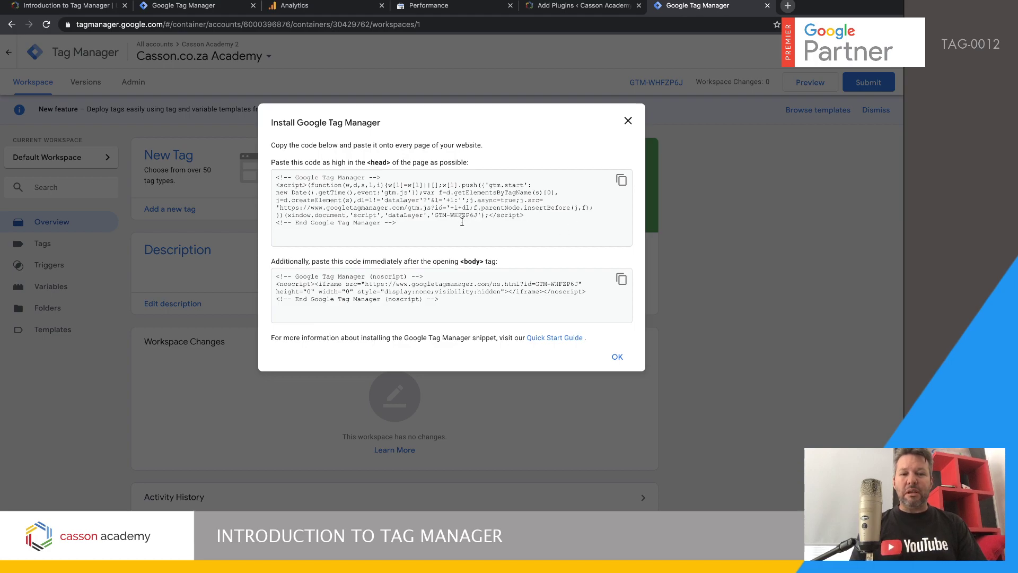
- Highlight the head snippet, the body snippet and the container ID in the installation code, and close the dialog
drag(434, 223, 278, 176)
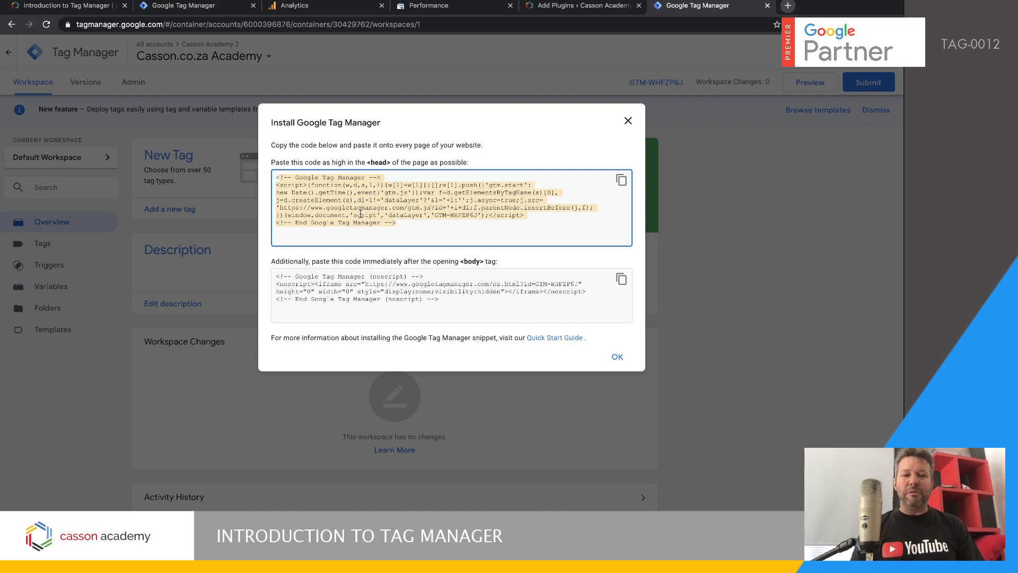
click(448, 302)
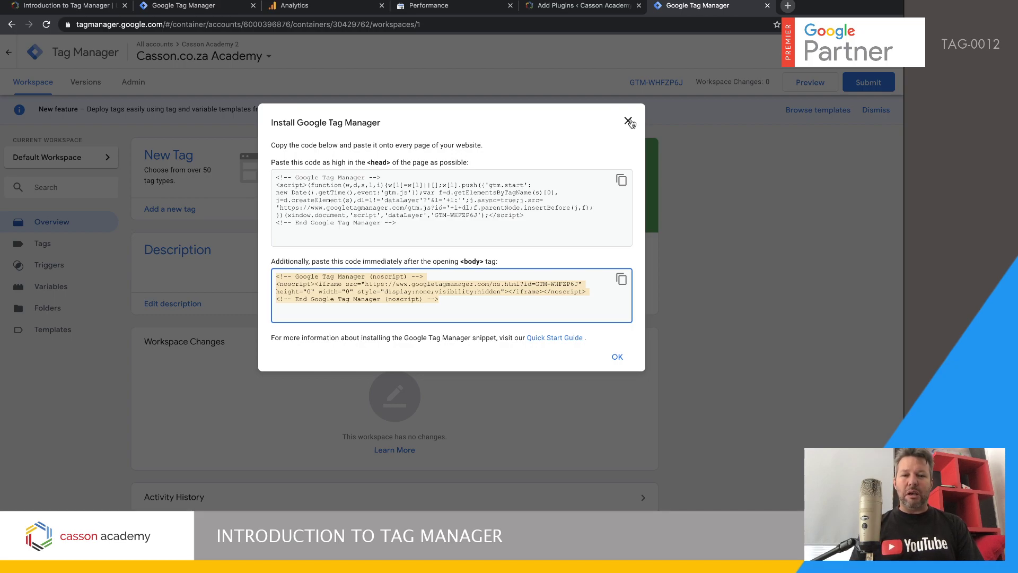
click(478, 217)
drag(478, 217, 435, 217)
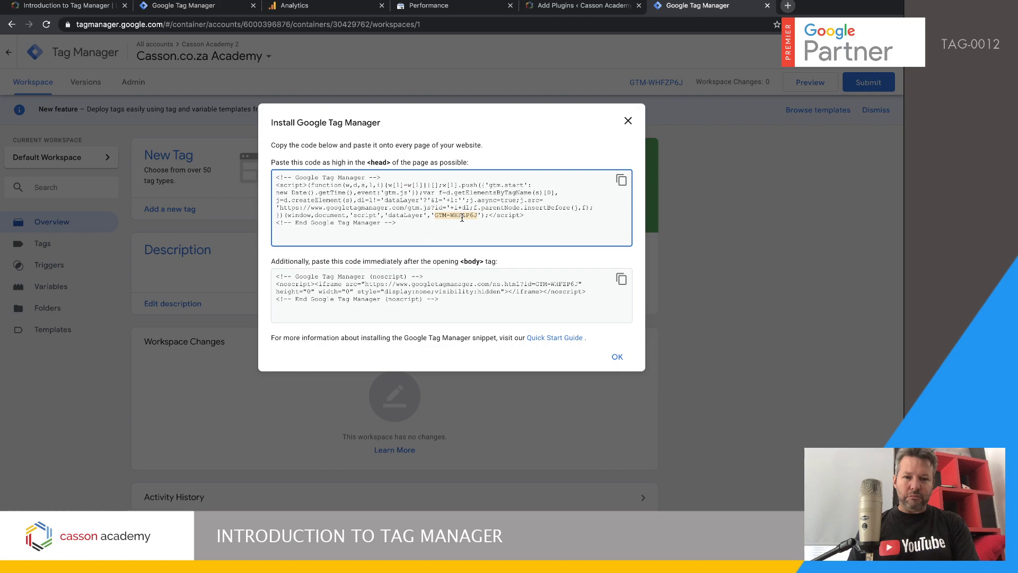
click(628, 121)
- Reopen the installation code from the workspace's container ID, close it, and highlight the ID
drag(621, 82, 685, 80)
click(686, 115)
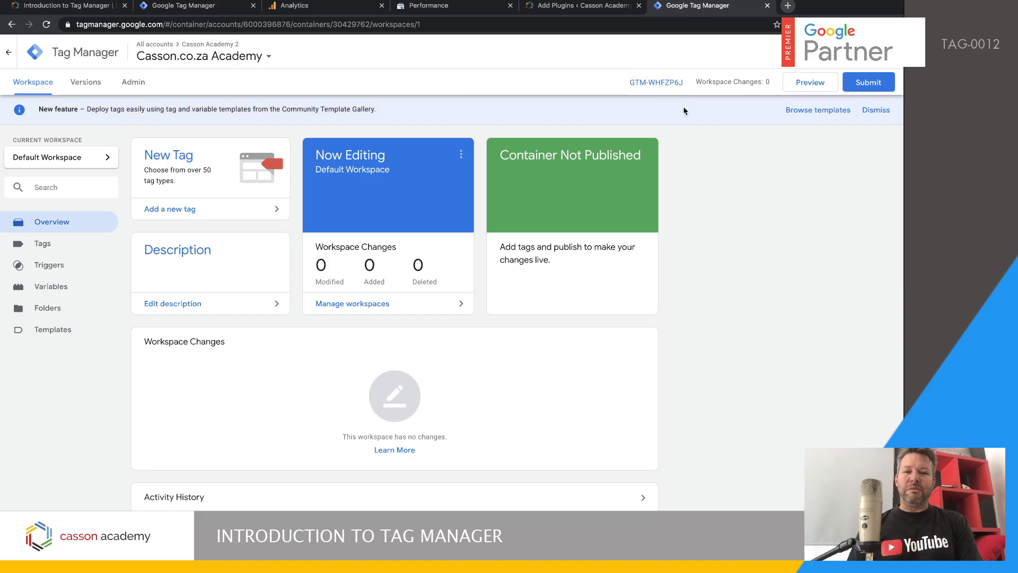
click(657, 83)
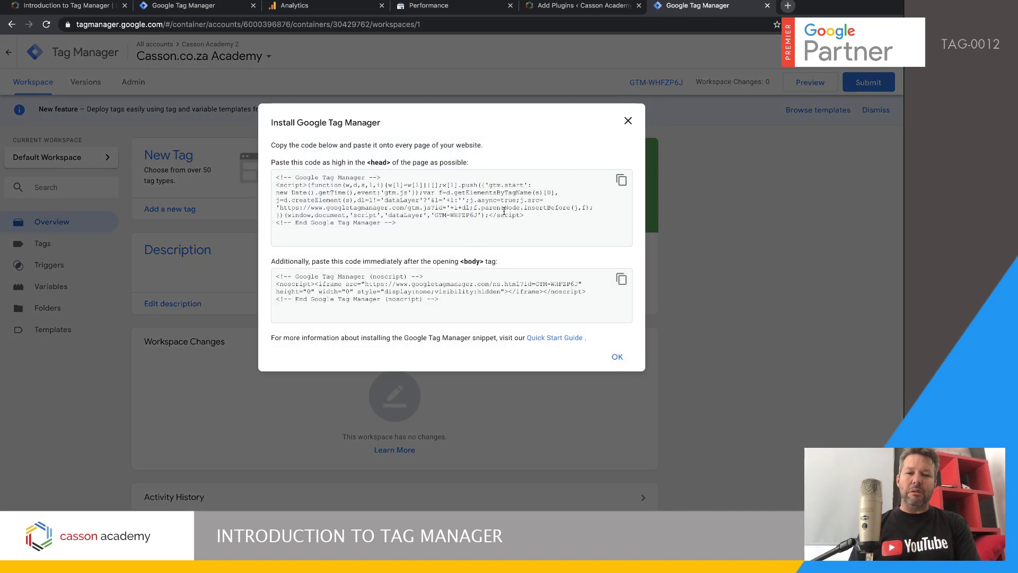
click(627, 121)
drag(625, 81, 684, 85)
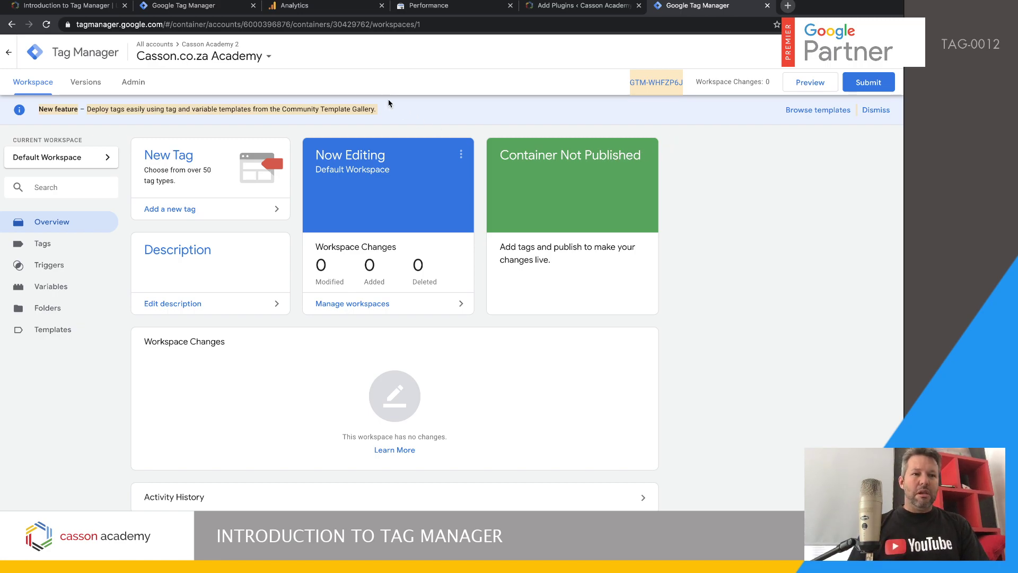
- Switch to the WordPress Add Plugins page and look through the plugins found for Tag Manager
click(547, 9)
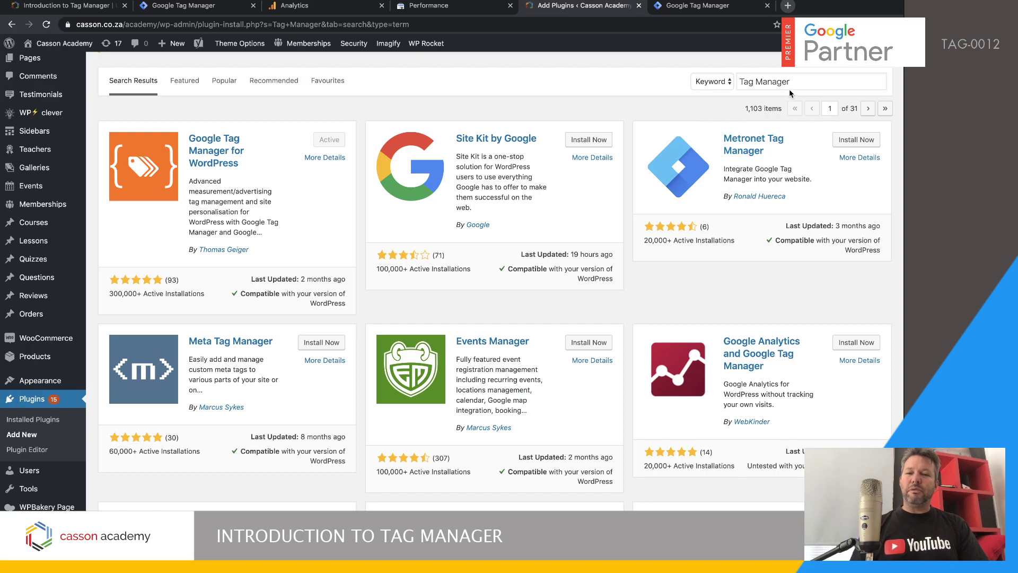
scroll(274, 234, down, 15)
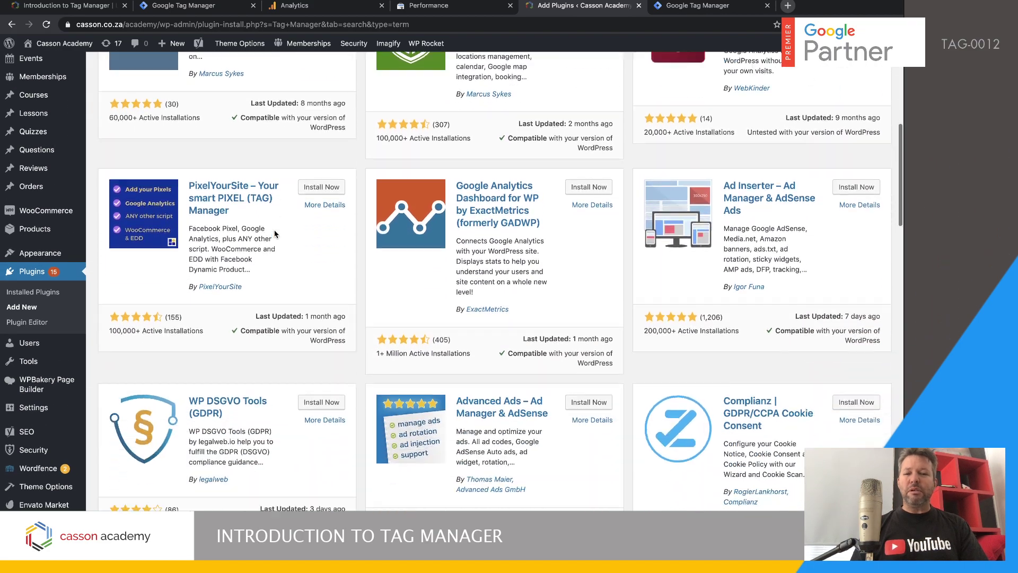
scroll(275, 233, up, 10)
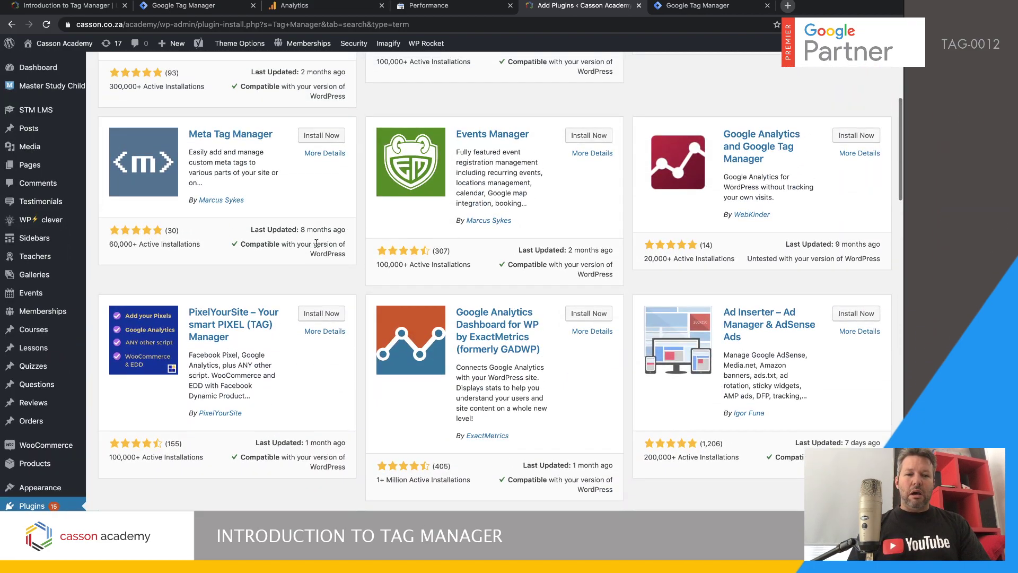
scroll(387, 211, up, 5)
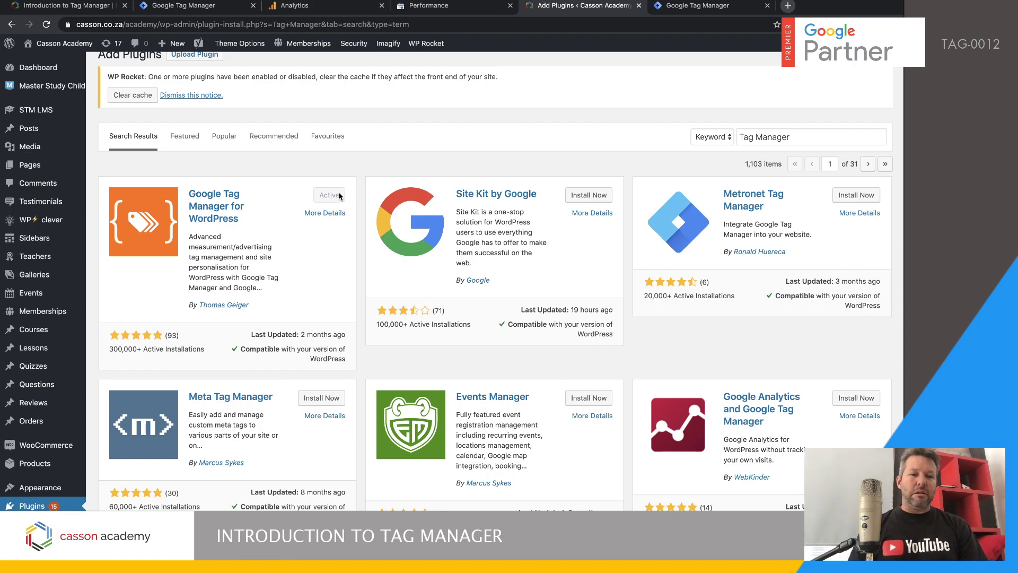
- Open the WordPress settings page of the Google Tag Manager plugin and clear the existing Google Tag Manager ID
scroll(82, 390, down, 5)
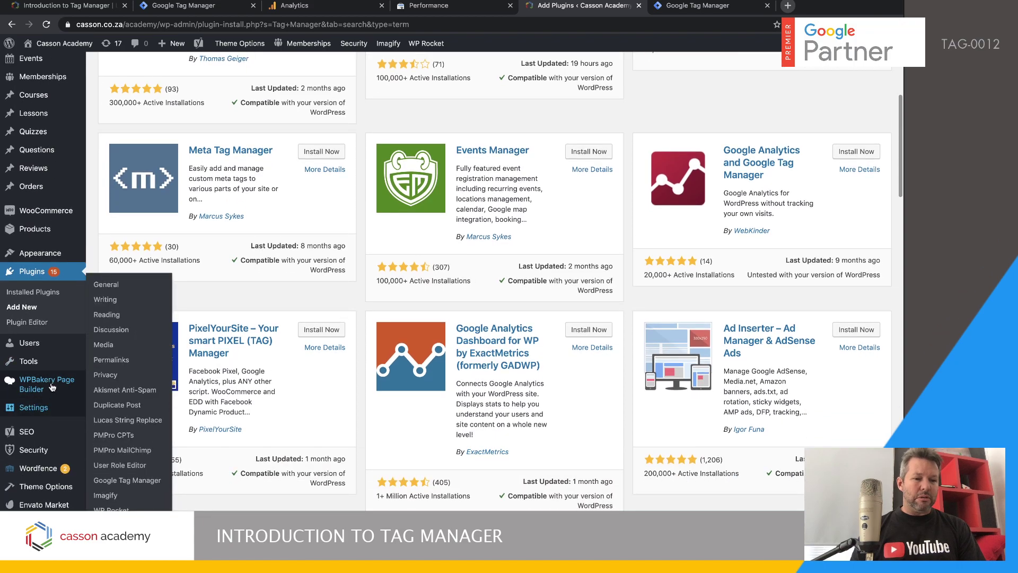
mouse_move(56, 366)
mouse_move(50, 410)
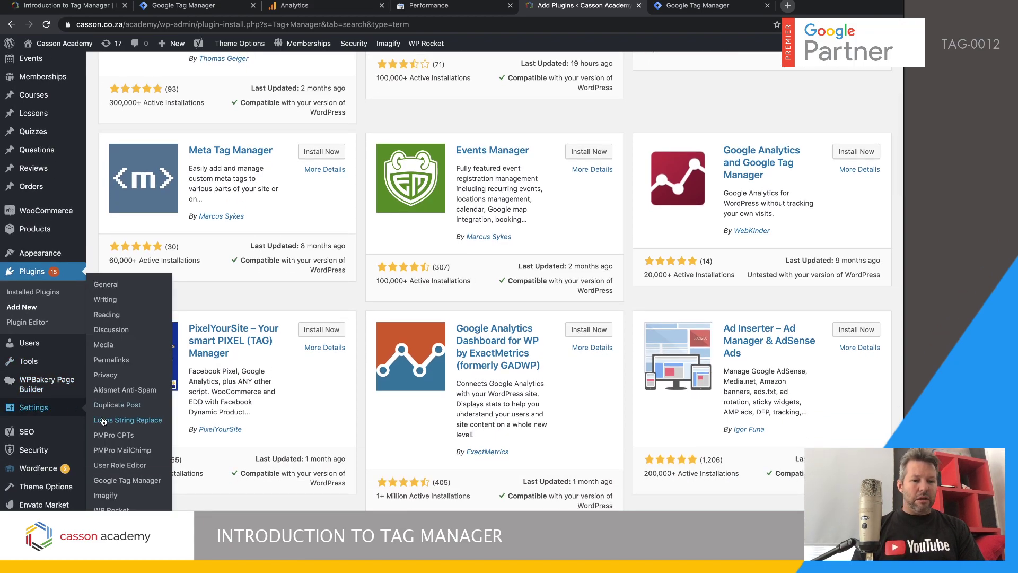
click(127, 485)
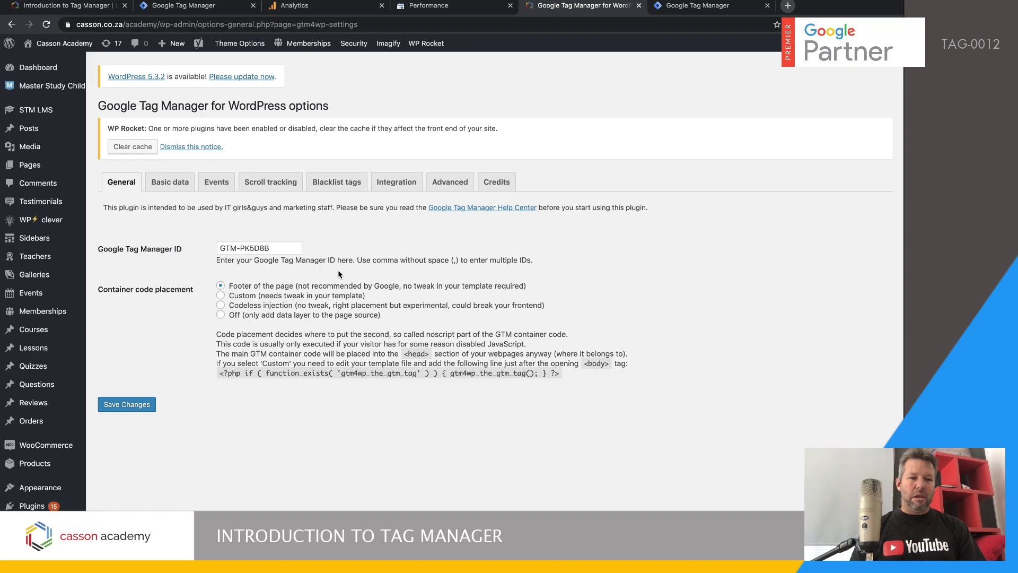
drag(287, 249, 212, 250)
key(BackSpace)
click(194, 306)
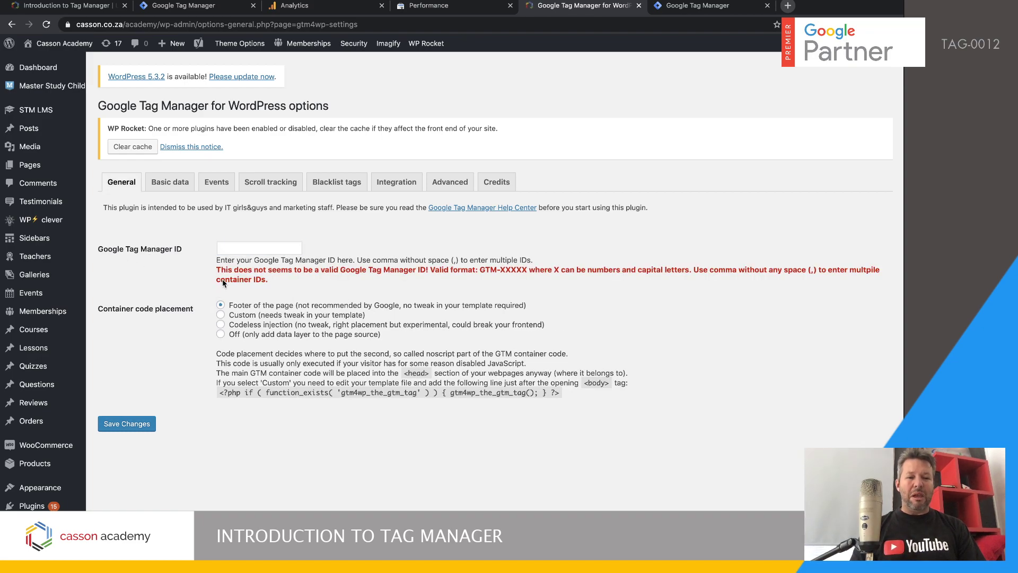
- Enter the new container's ID, GTM-WHFZP6J, as the plugin's Google Tag Manager ID and compare it with the Tag Manager workspace
click(248, 249)
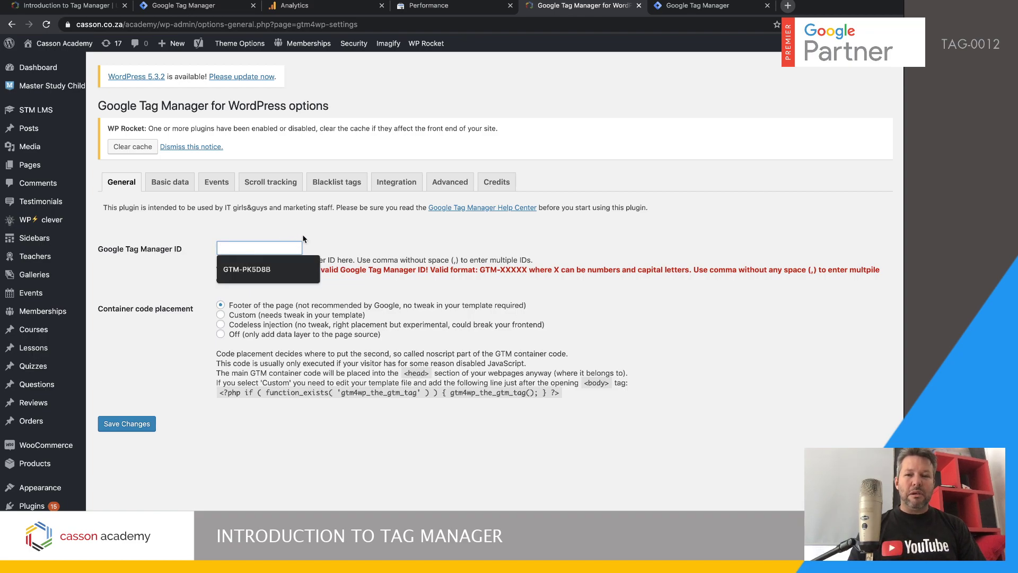
click(694, 6)
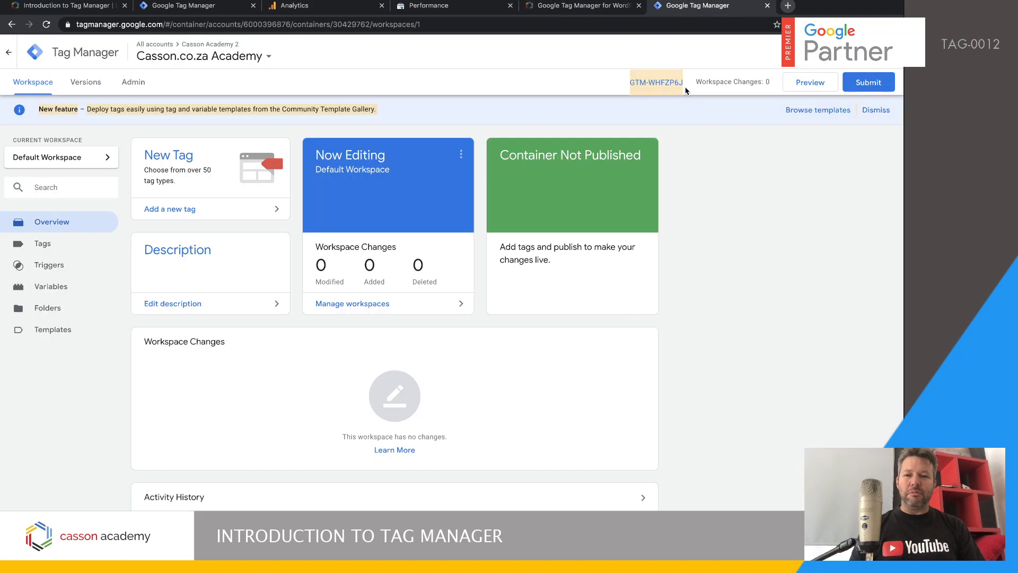
click(209, 7)
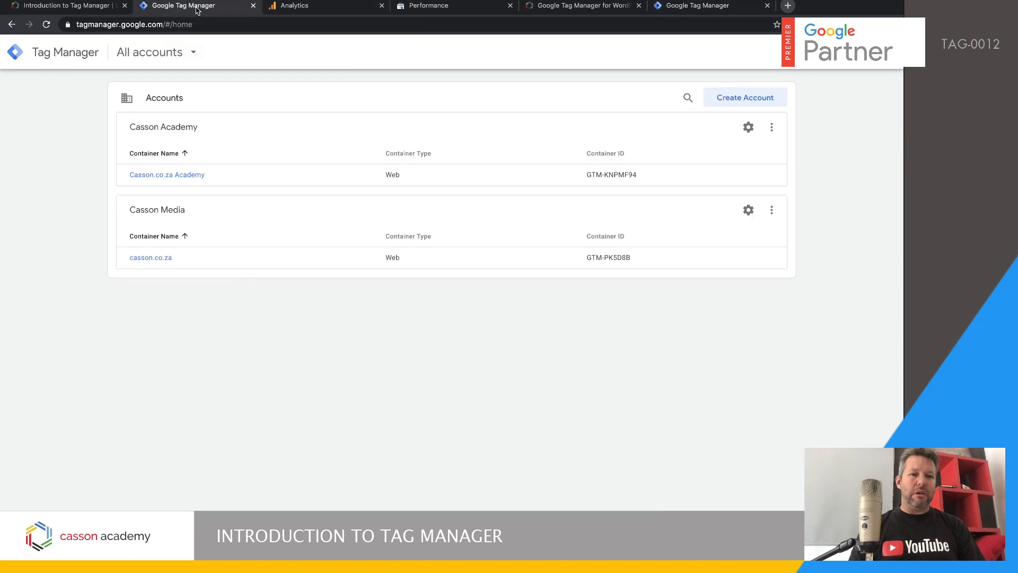
click(304, 8)
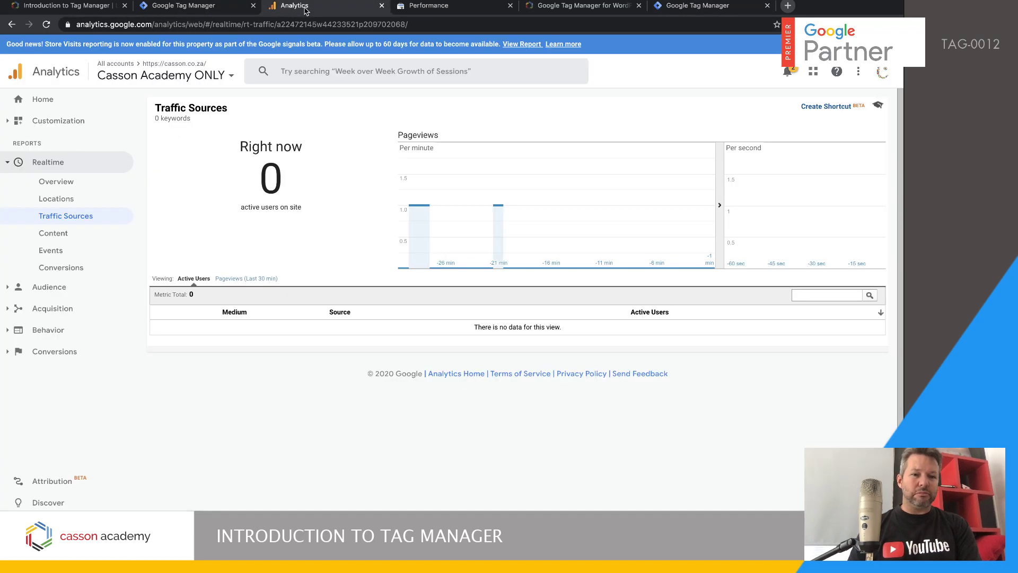
click(87, 9)
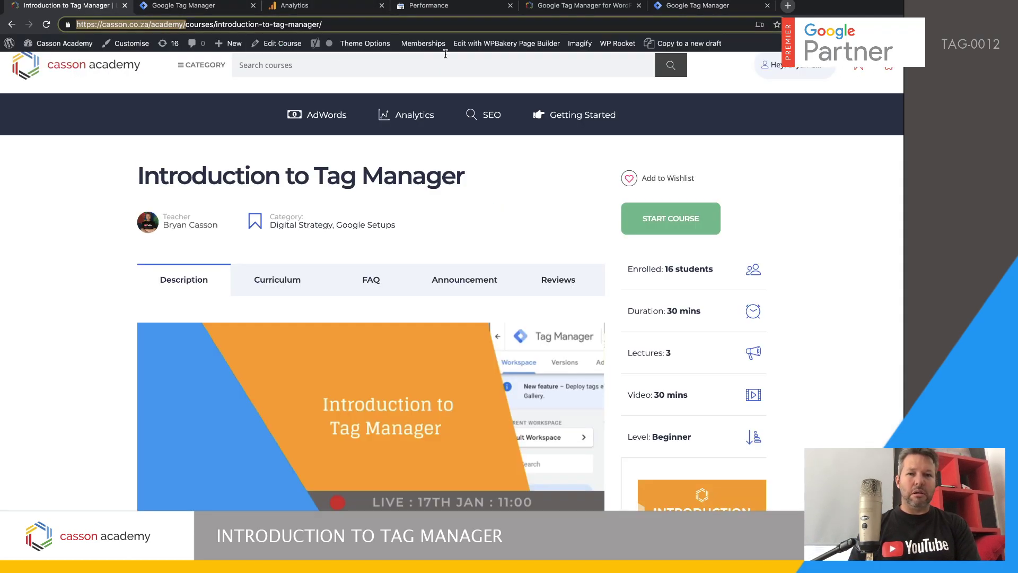
click(569, 8)
key(ctrl+v)
drag(244, 248, 170, 252)
key(BackSpace)
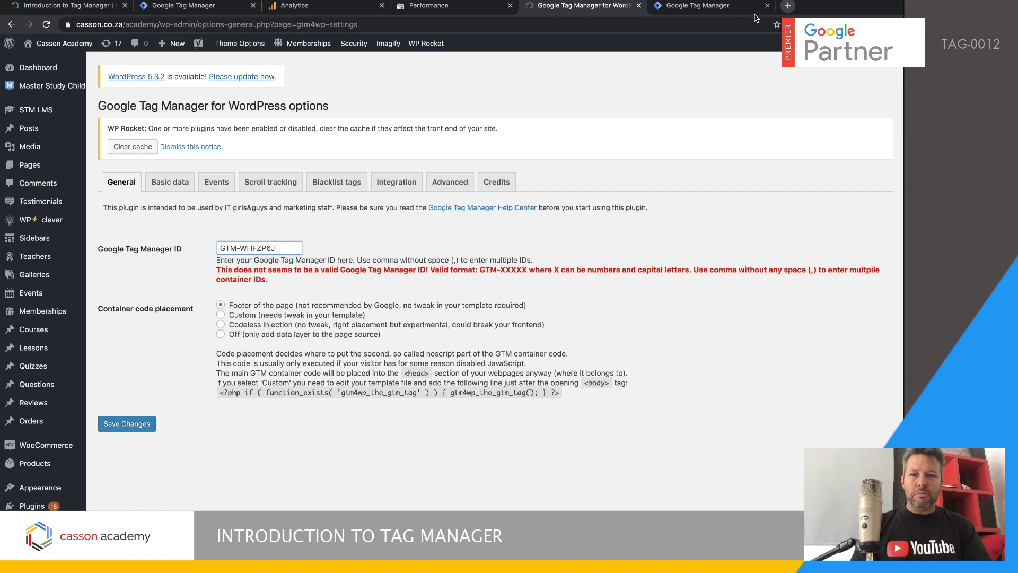
key(ctrl+Tab)
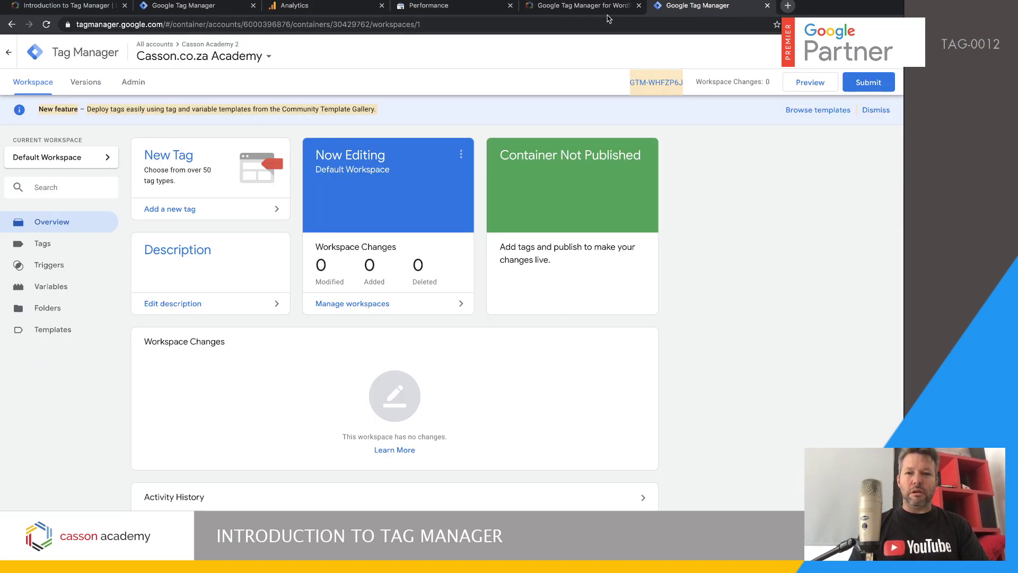
click(573, 13)
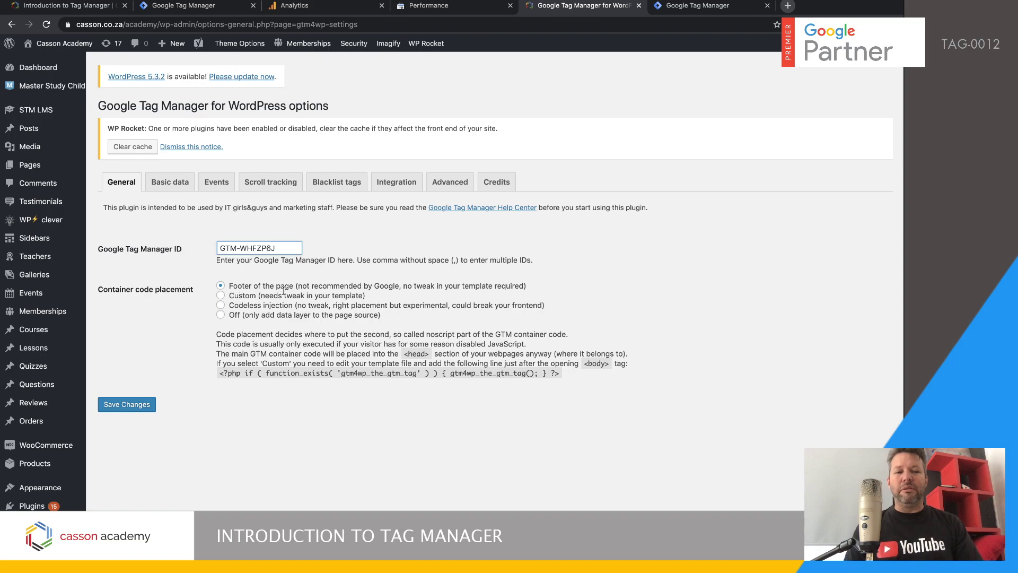
- Save the plugin settings and clear the WP Rocket cache
click(149, 406)
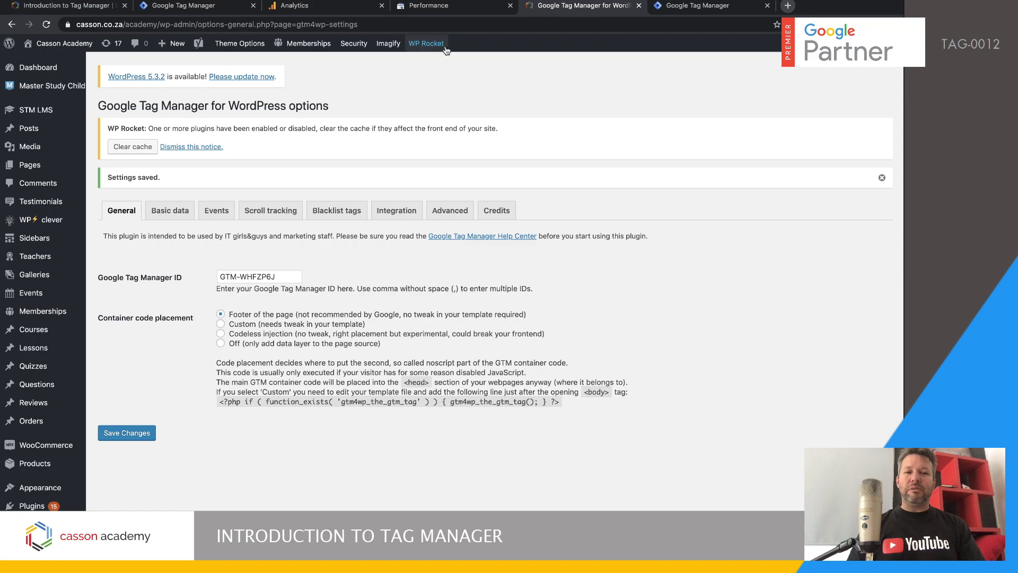
mouse_move(441, 46)
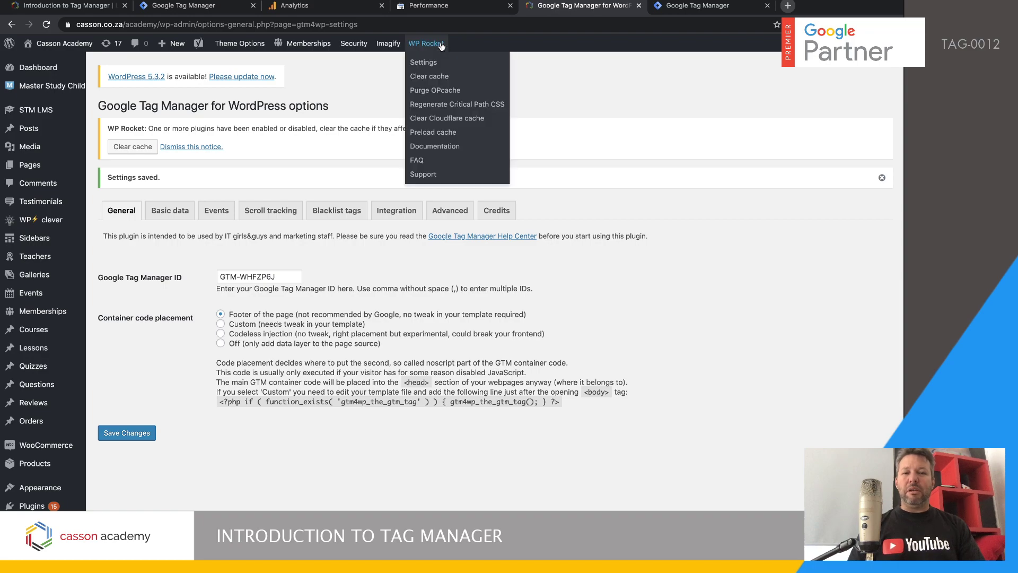
click(435, 79)
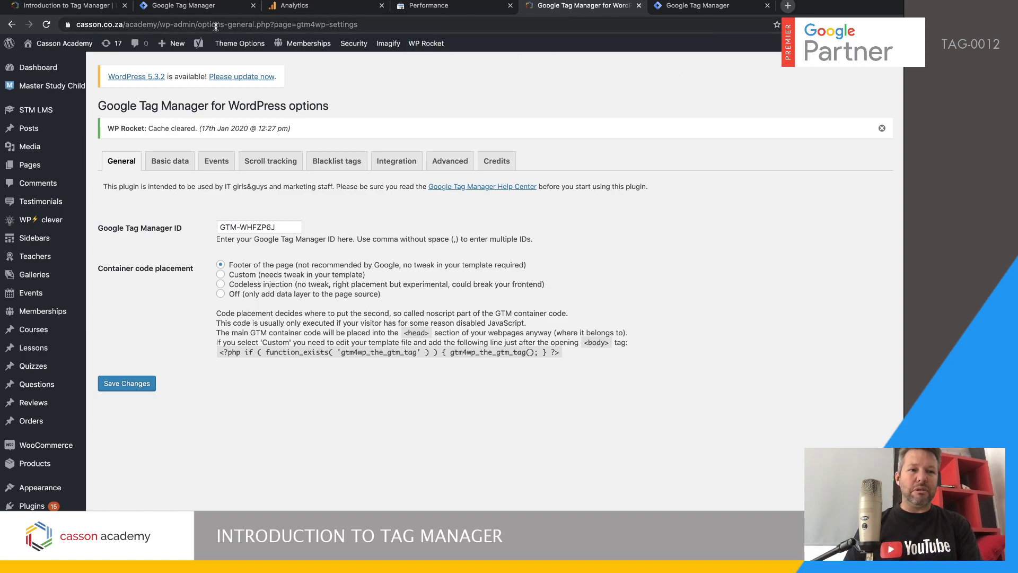
- Open the Casson Academy site's front end in a new browser tab and switch to it
mouse_move(74, 43)
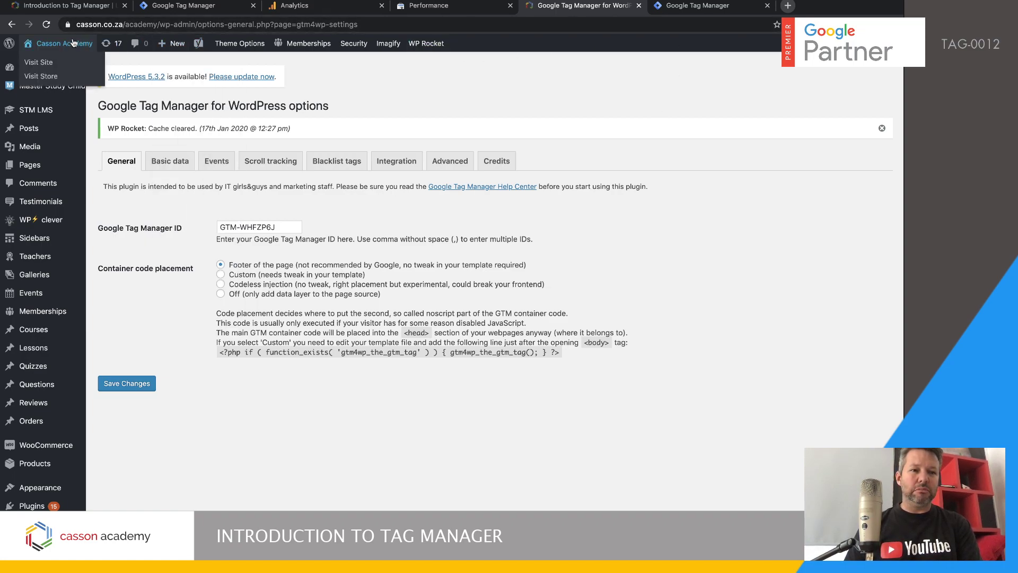
right_click(47, 62)
click(91, 66)
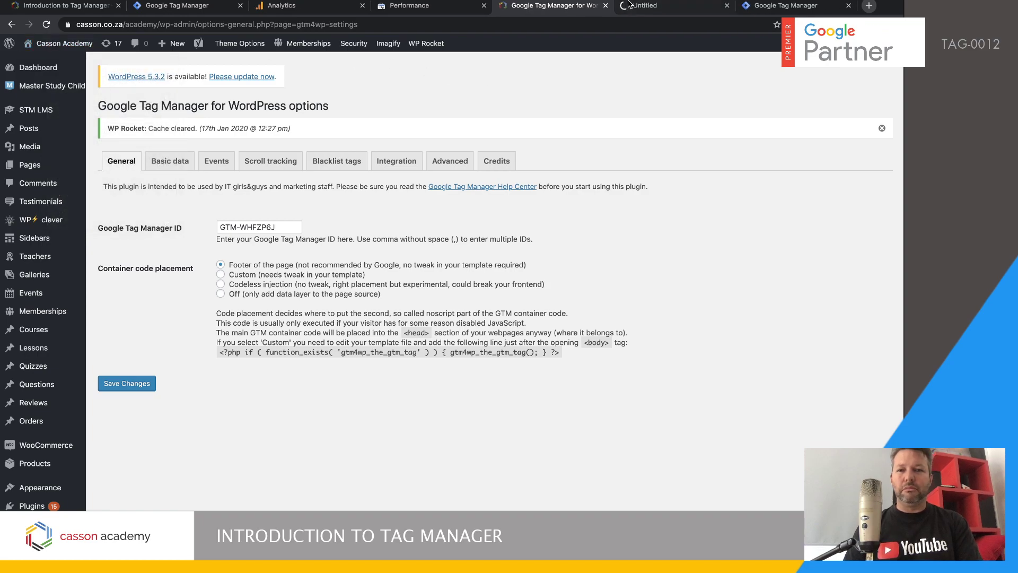
click(671, 5)
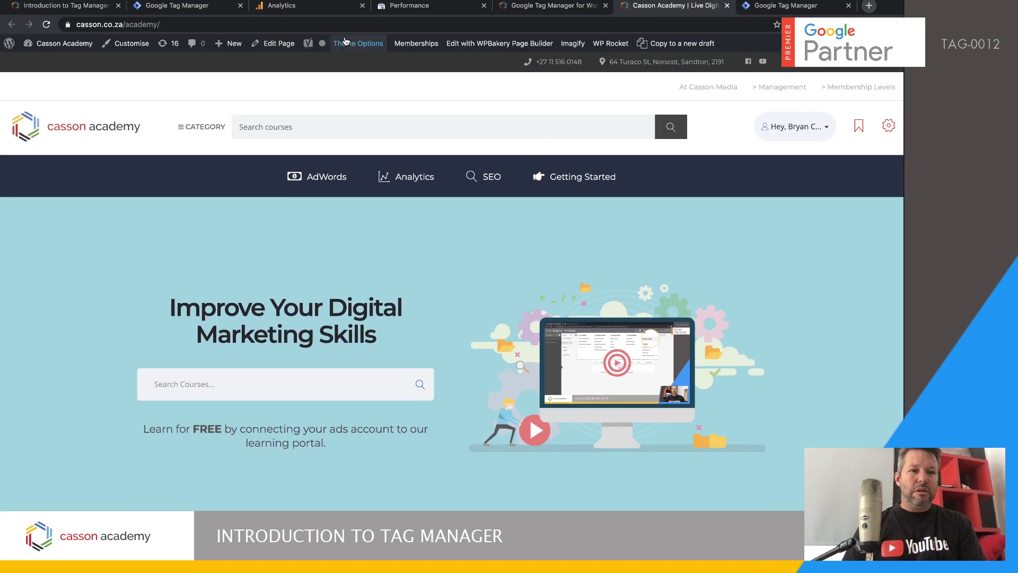
click(191, 7)
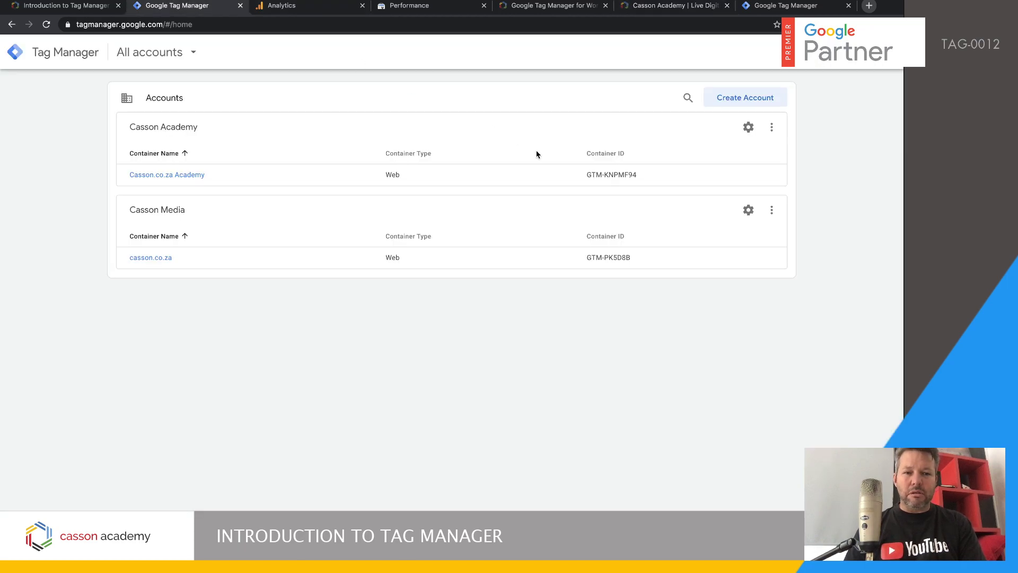
click(764, 6)
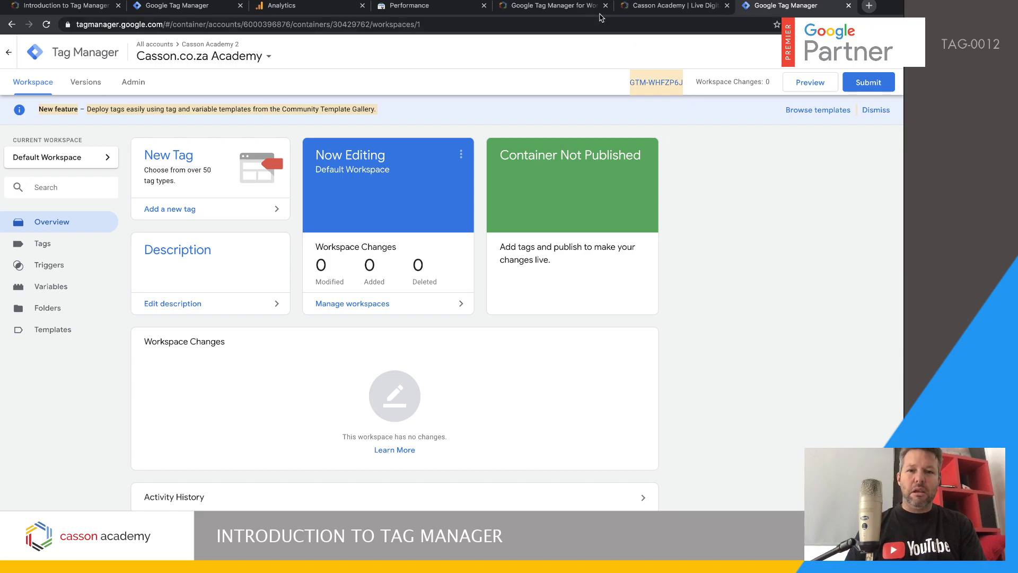
click(658, 7)
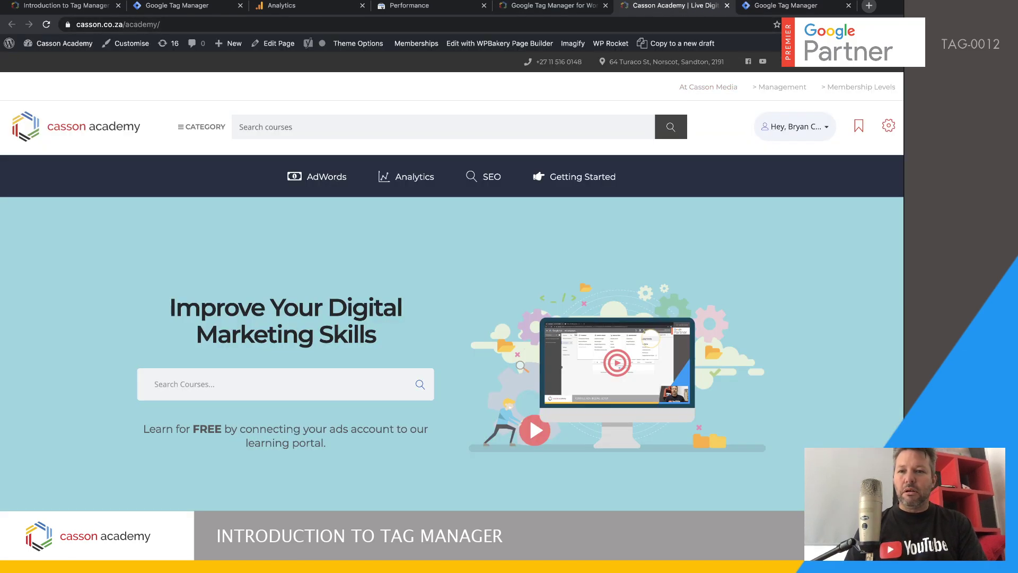
- Enable Google Tag Assistant for the academy home page and reload the page
click(798, 24)
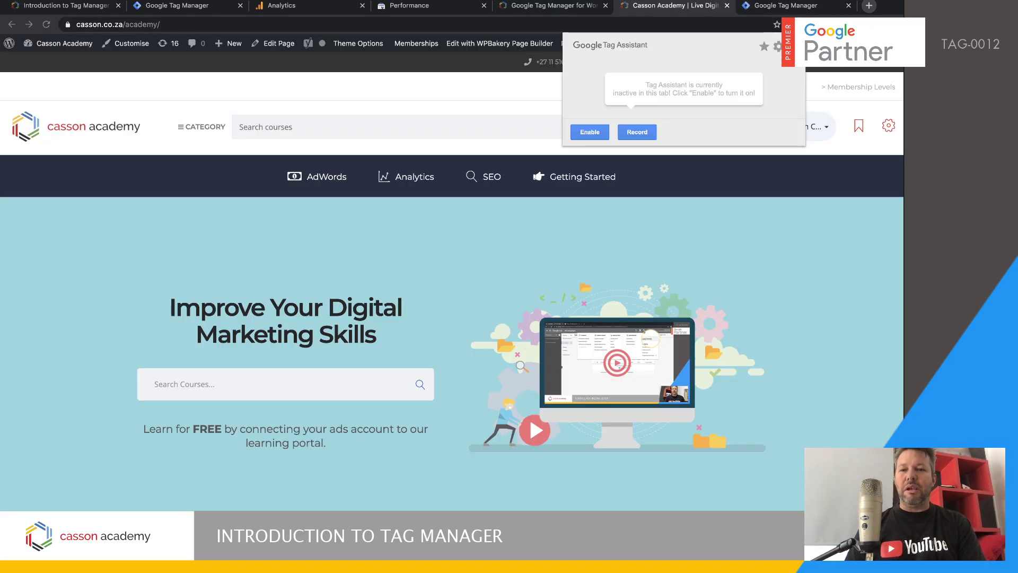
click(589, 132)
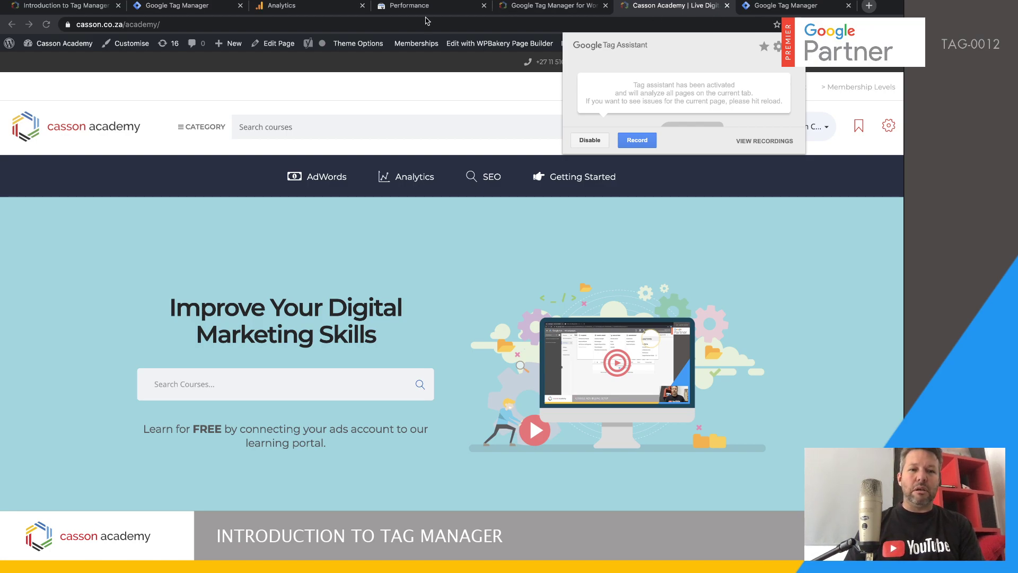
click(409, 25)
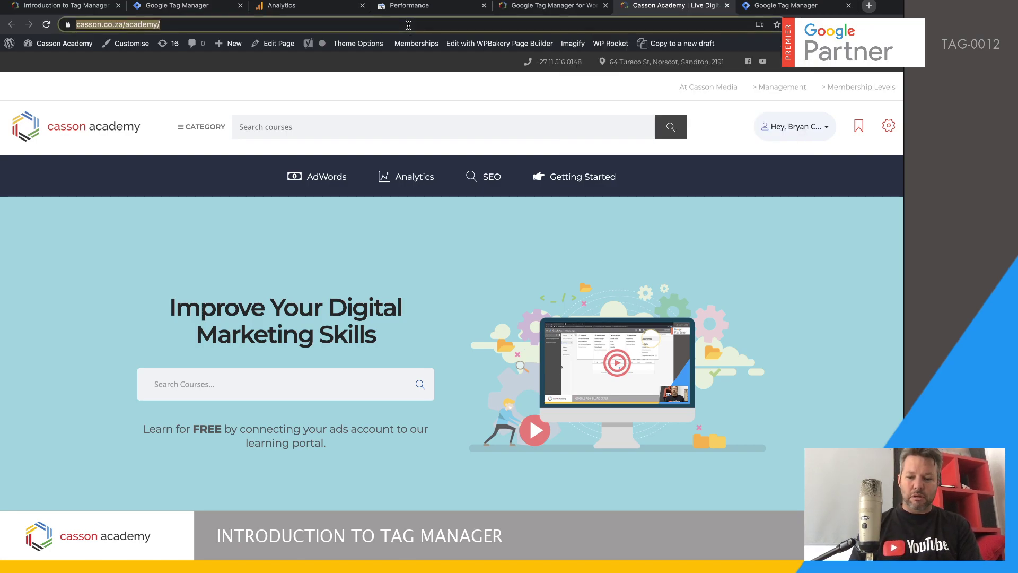
key(Return)
- Review Tag Assistant's tag analysis for the reloaded home page, then close the results
mouse_move(620, 196)
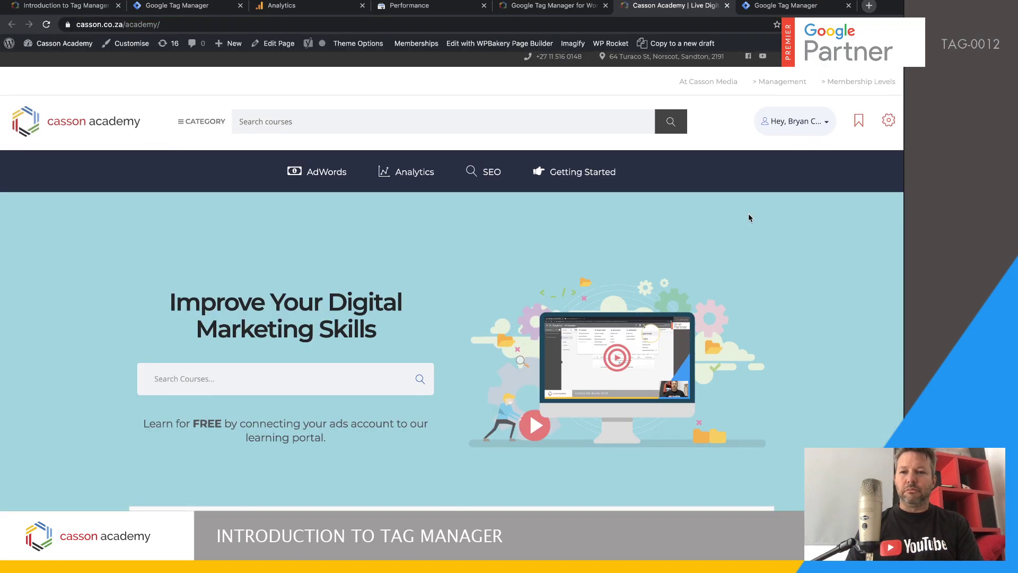
click(794, 24)
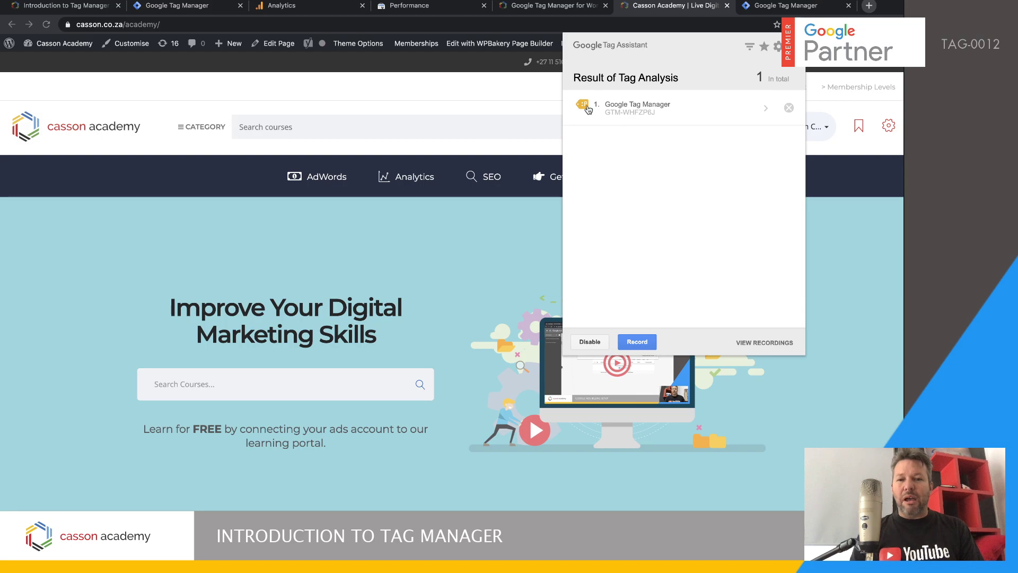
click(510, 113)
- Switch to the Casson.co.za Academy workspace in Tag Manager, start a new tag and open the choice of tag types
key(ctrl+Tab)
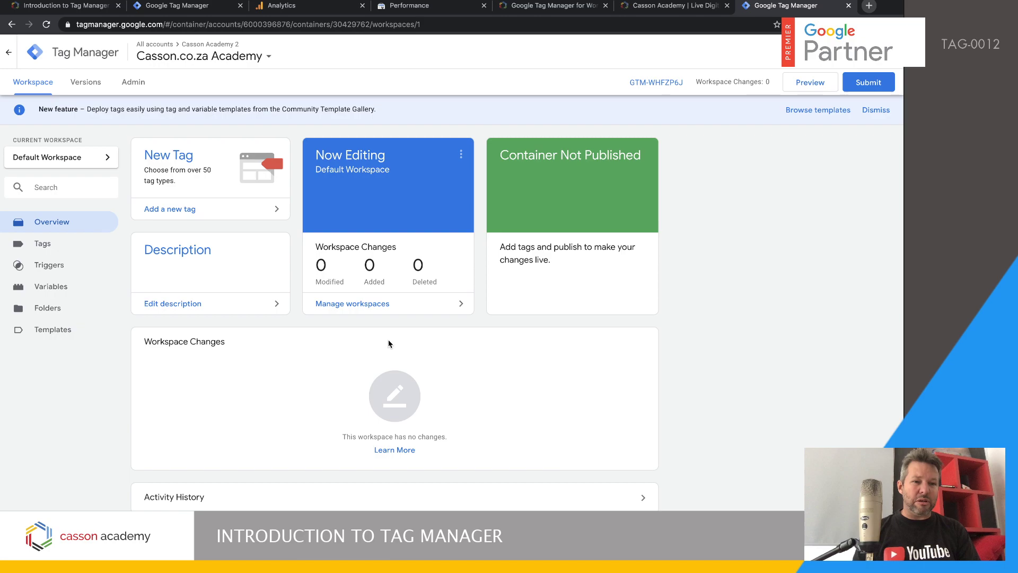
click(50, 250)
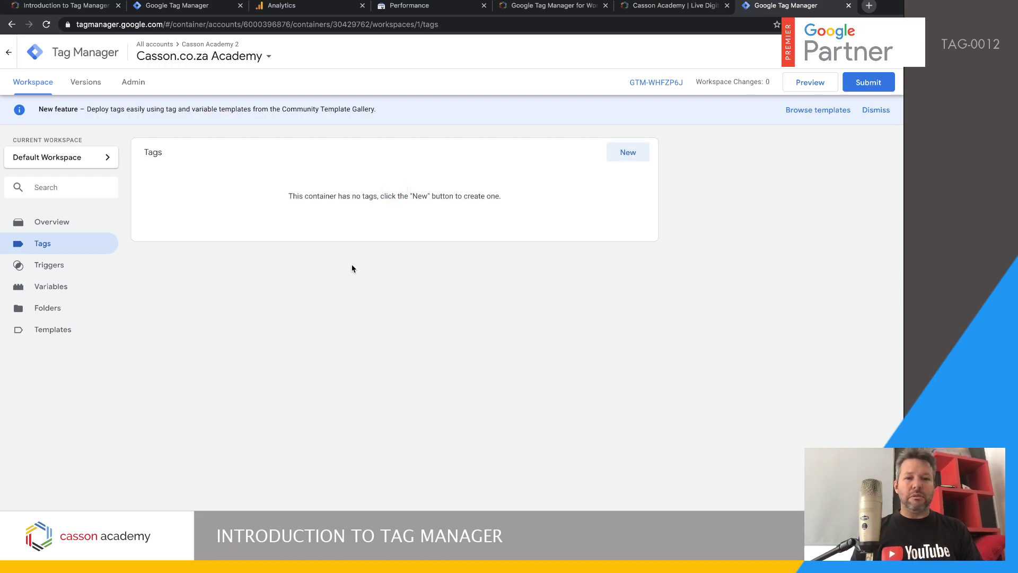
click(628, 154)
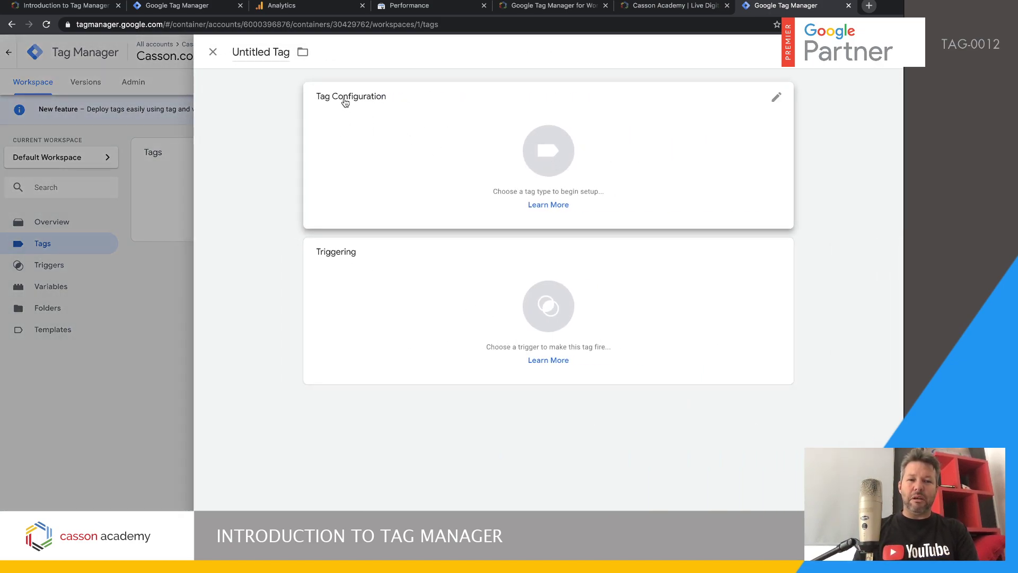
click(546, 158)
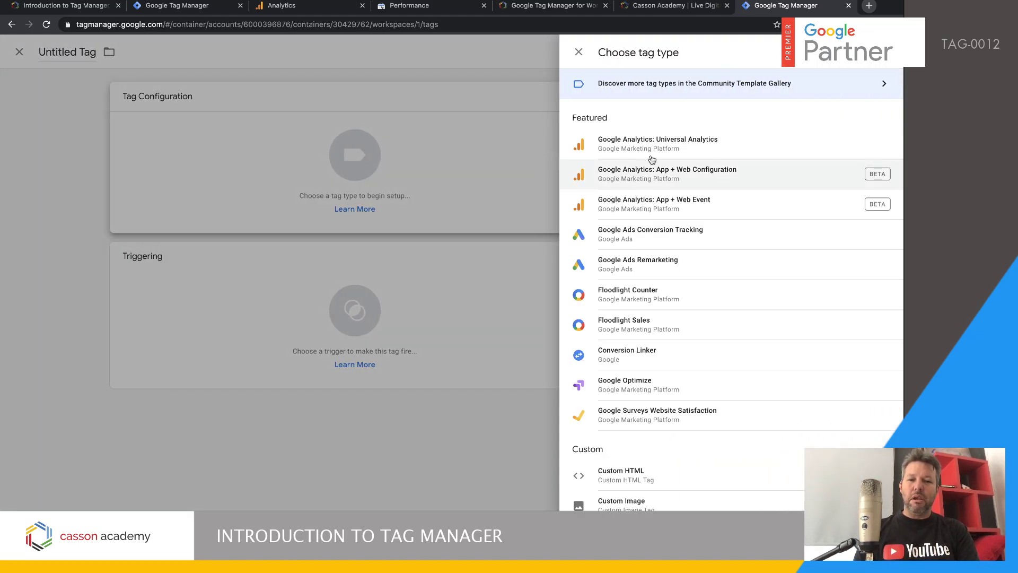
- Look through the available tag types, from the featured Google tags to the third-party vendor tags
scroll(610, 146, down, 3)
scroll(671, 150, down, 6)
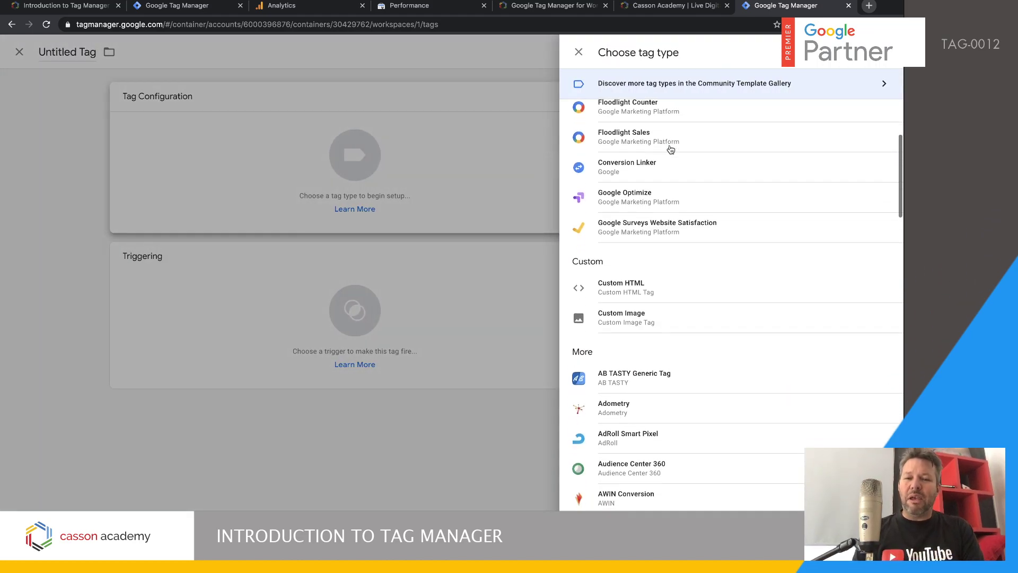
scroll(671, 150, down, 20)
scroll(671, 151, down, 4)
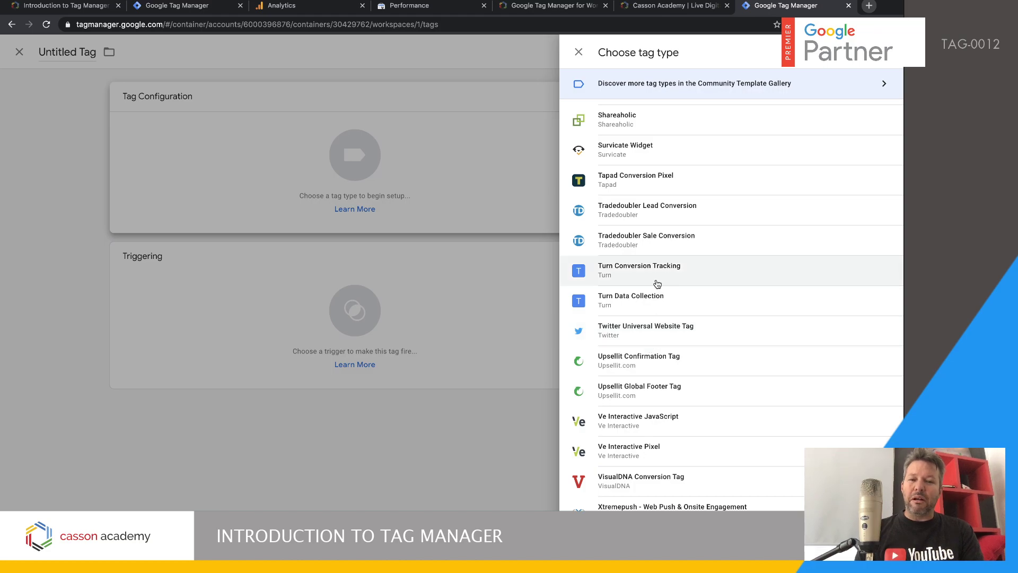
scroll(591, 285, up, 2)
scroll(637, 427, up, 12)
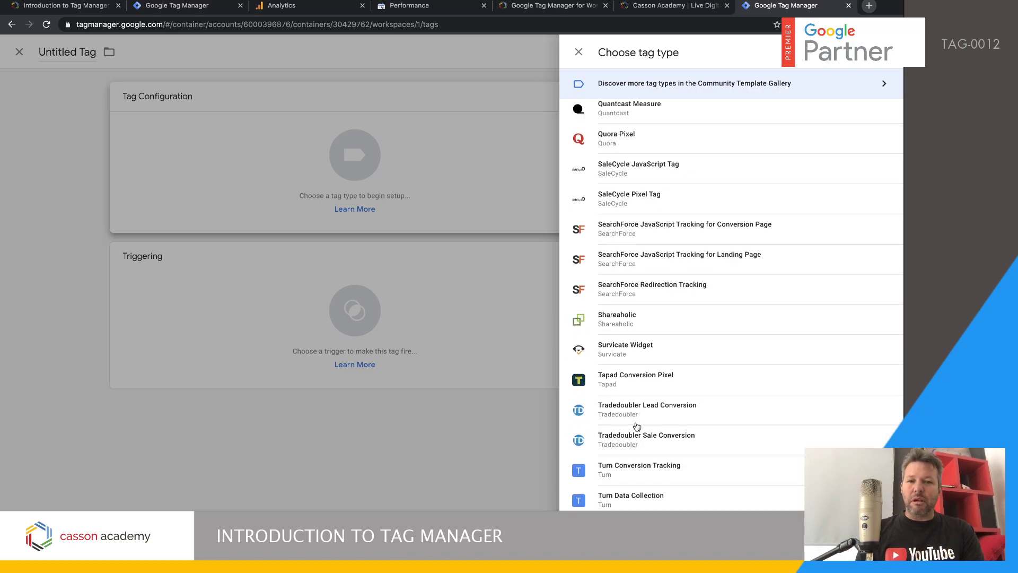
scroll(637, 427, up, 5)
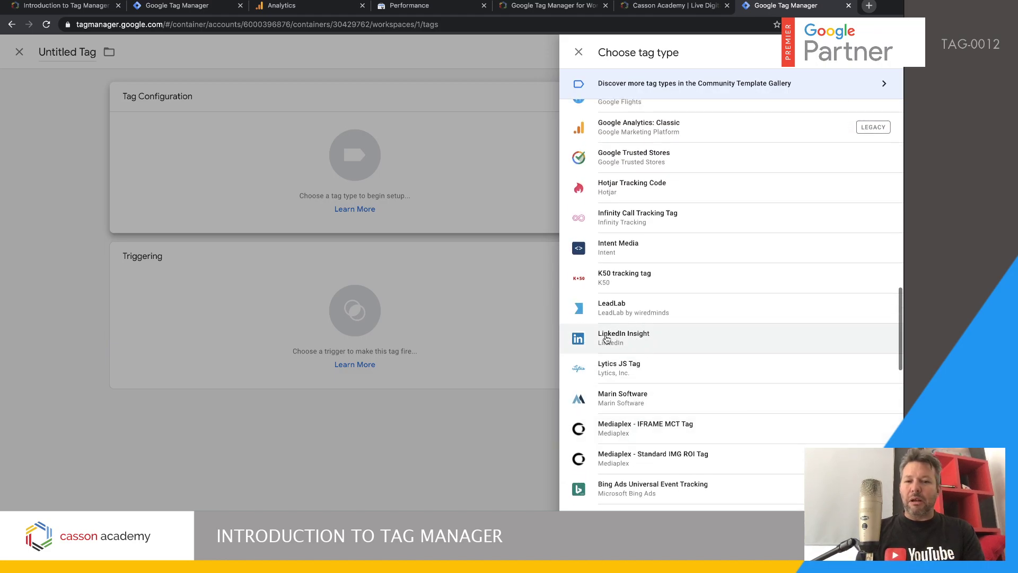
scroll(608, 339, up, 3)
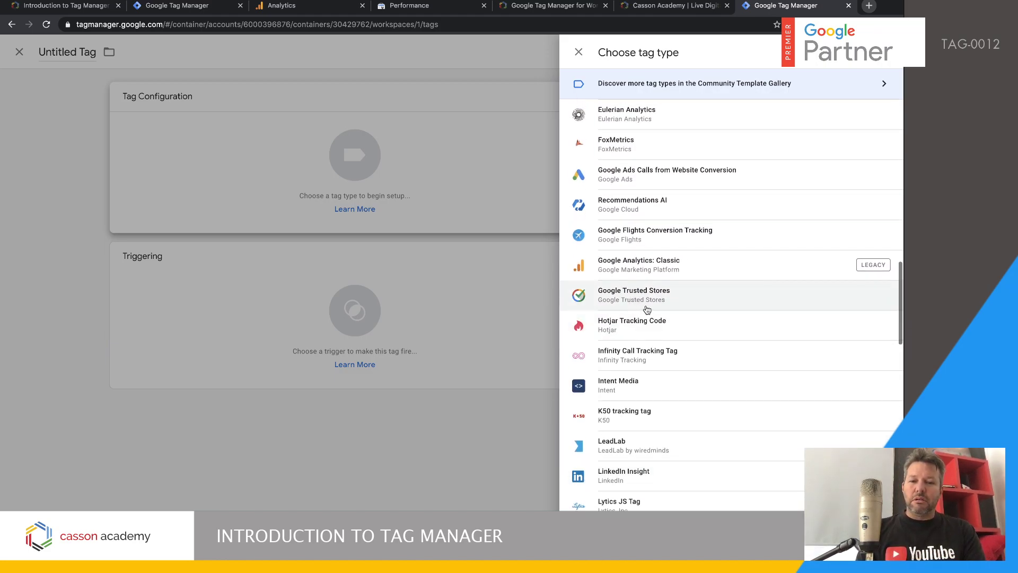
scroll(649, 297, up, 3)
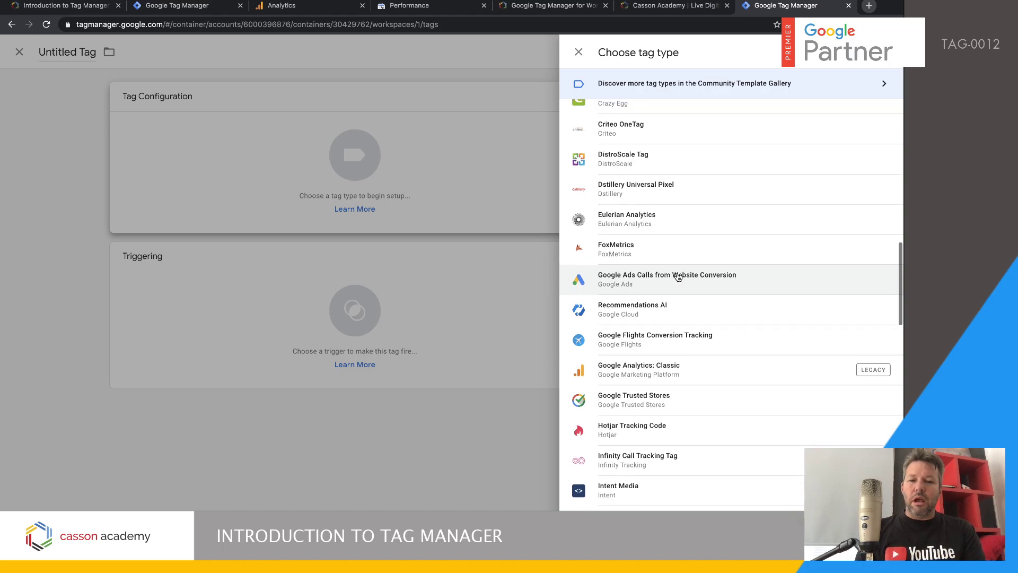
scroll(660, 336, up, 12)
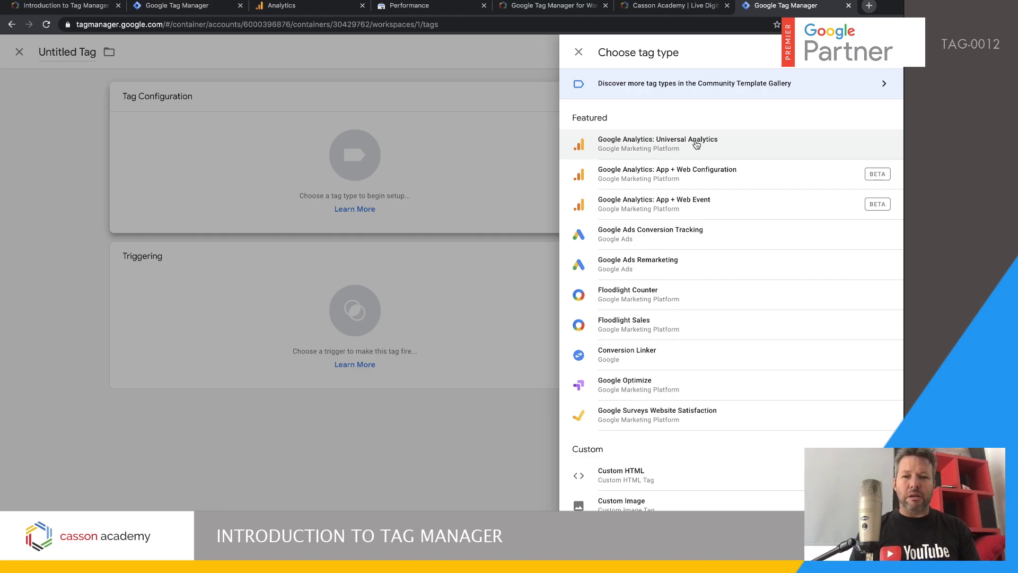
- Switch to Google Analytics and copy the tracking ID from the casson.co.za property's tracking code settings
click(289, 6)
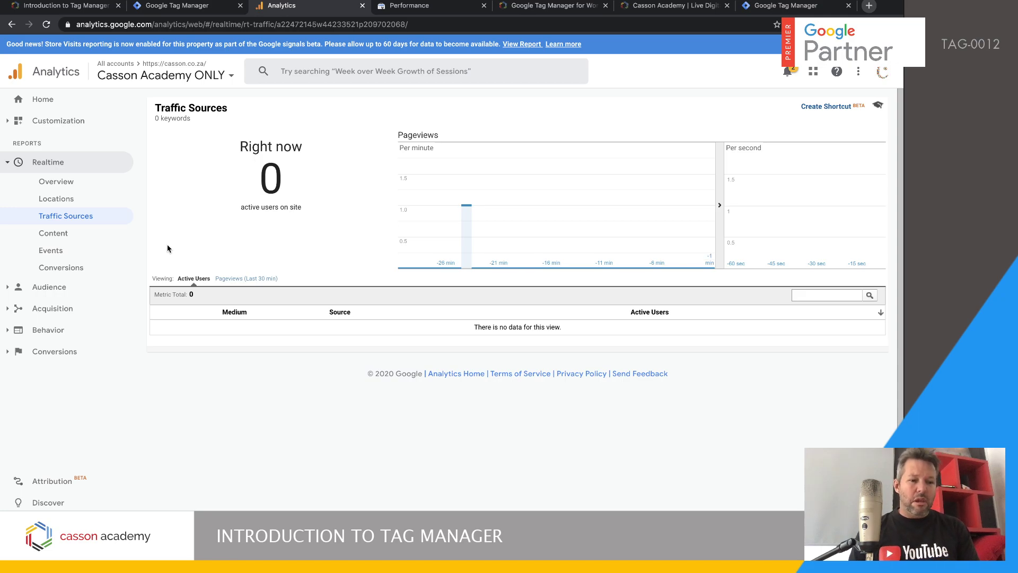
click(52, 480)
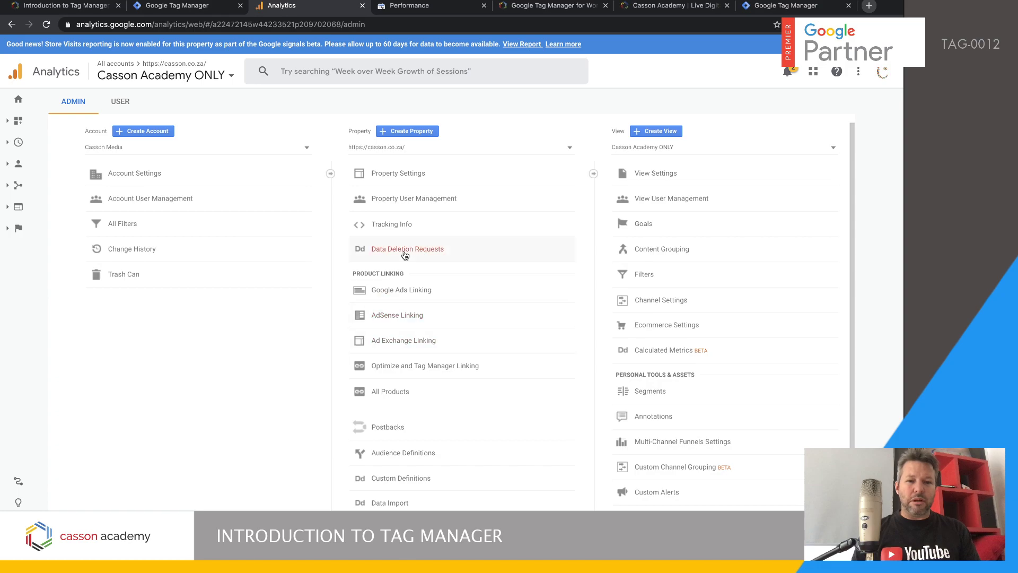
click(392, 224)
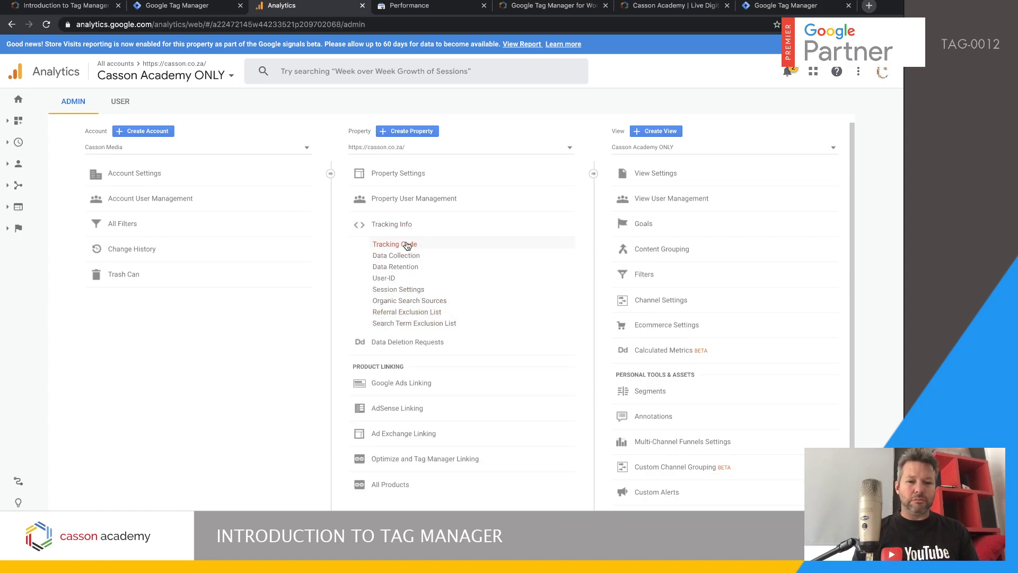
click(407, 245)
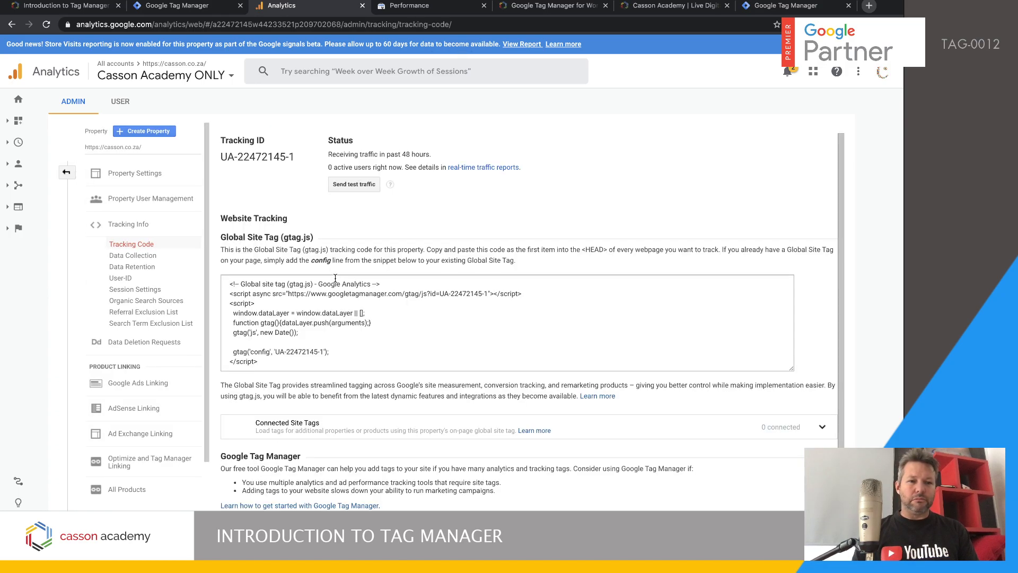
drag(296, 155, 221, 157)
key(ctrl+c)
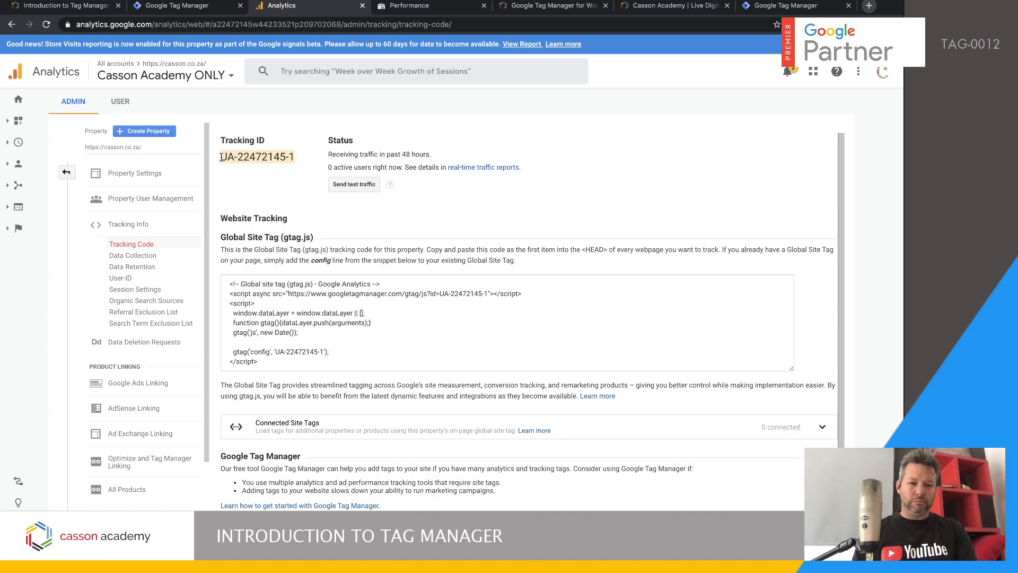
- Back in Tag Manager, choose Google Analytics: Universal Analytics as the tag type and start a new Google Analytics Settings variable
click(757, 11)
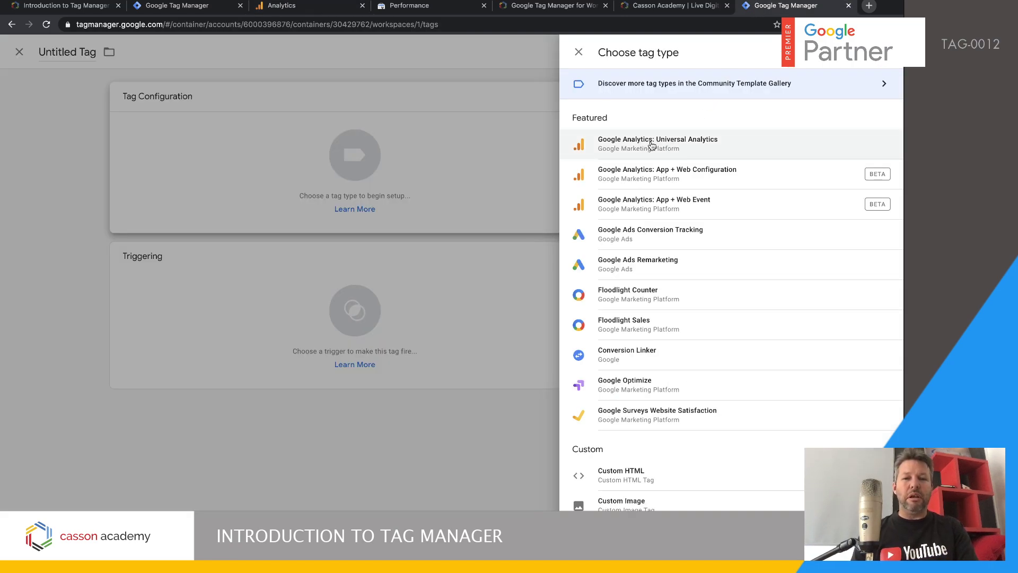
click(640, 156)
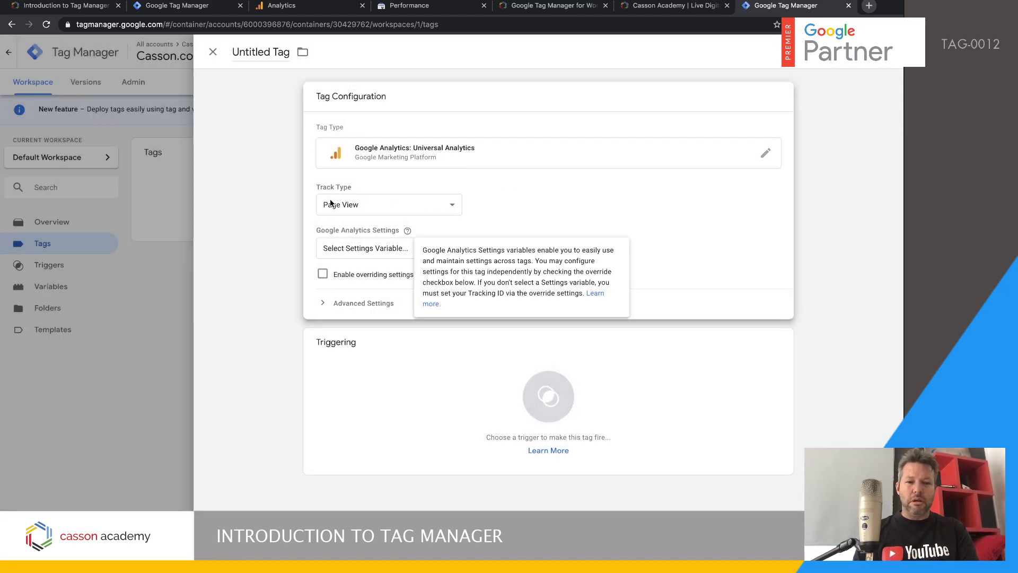
click(369, 250)
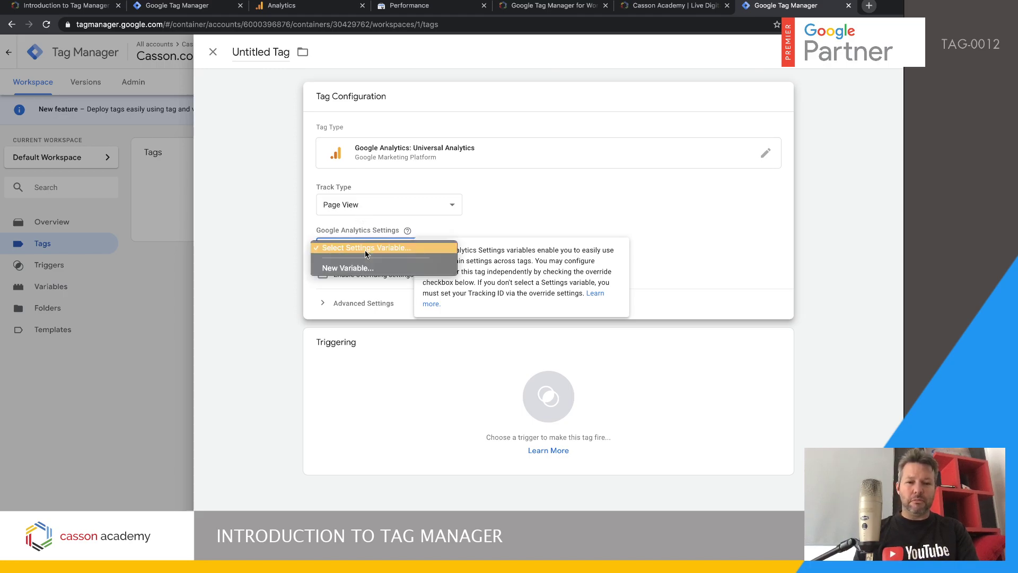
click(503, 219)
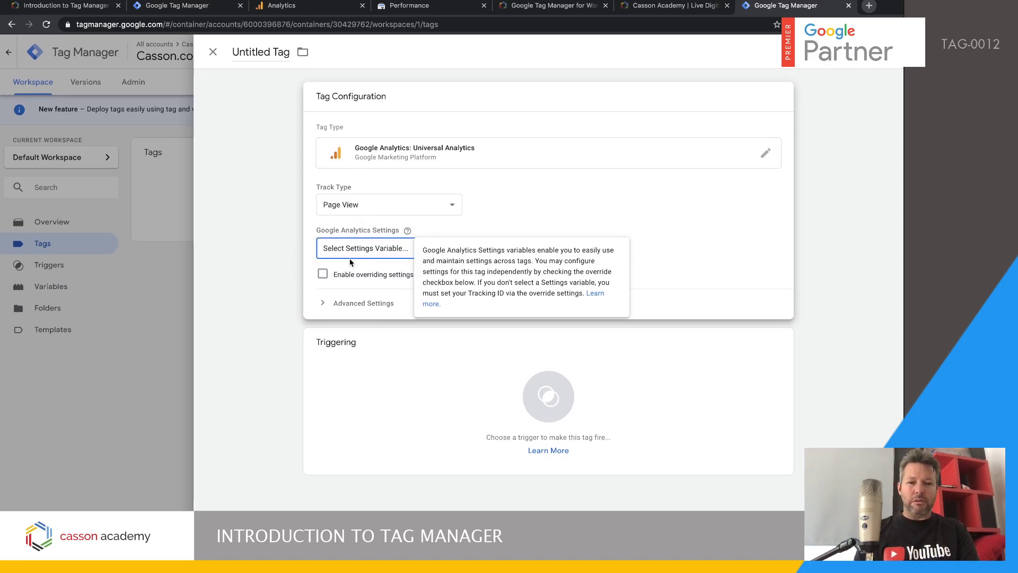
click(365, 249)
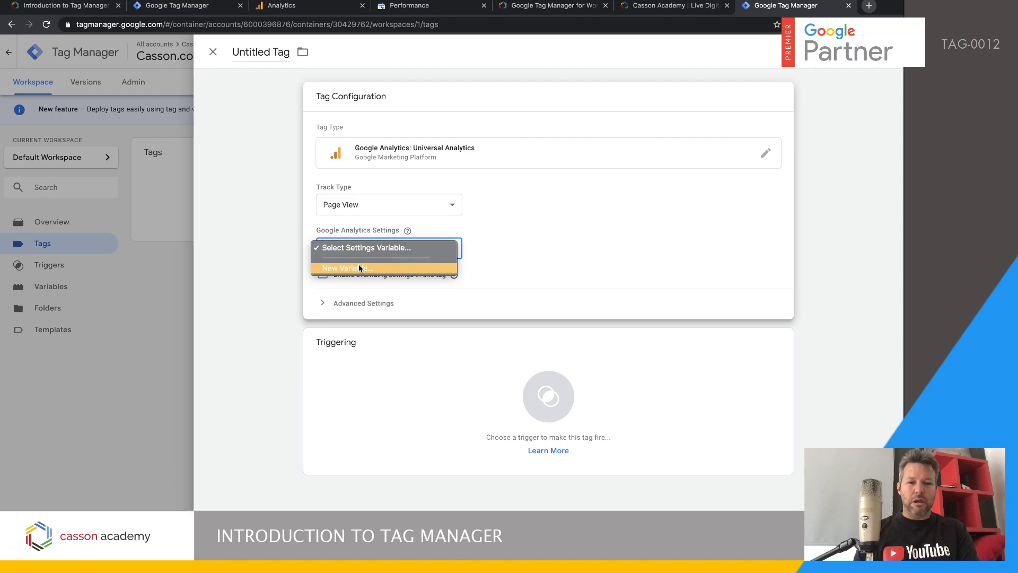
click(403, 269)
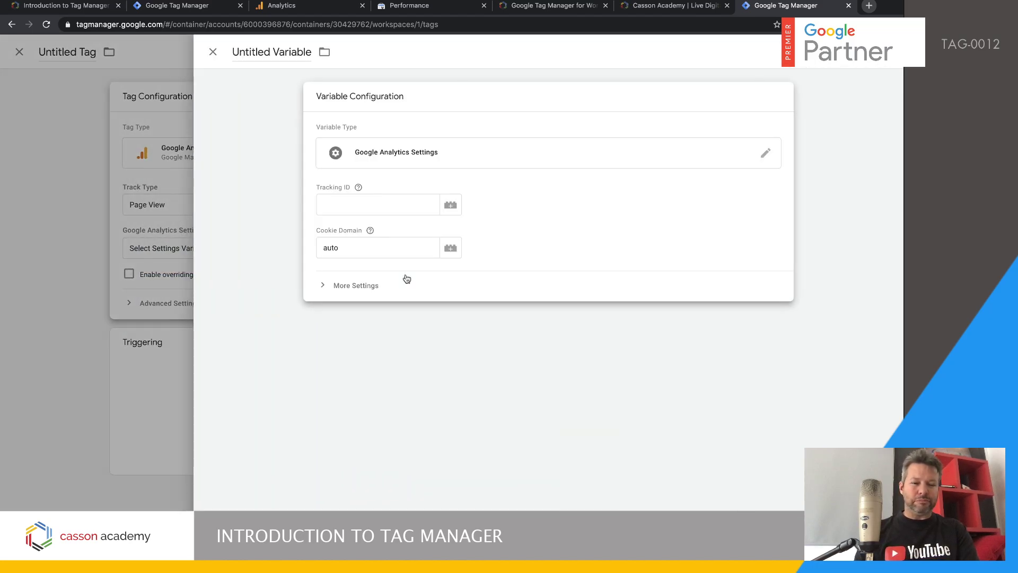
- Paste the copied tracking ID into the settings variable, name it with that ID followed by "Variable", and save it
click(343, 204)
key(ctrl+v)
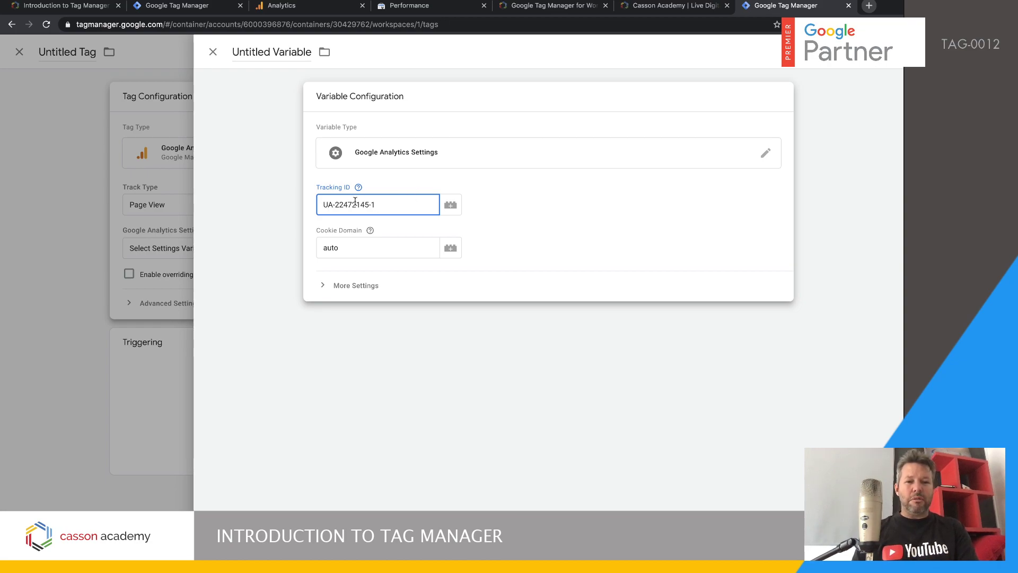
click(358, 188)
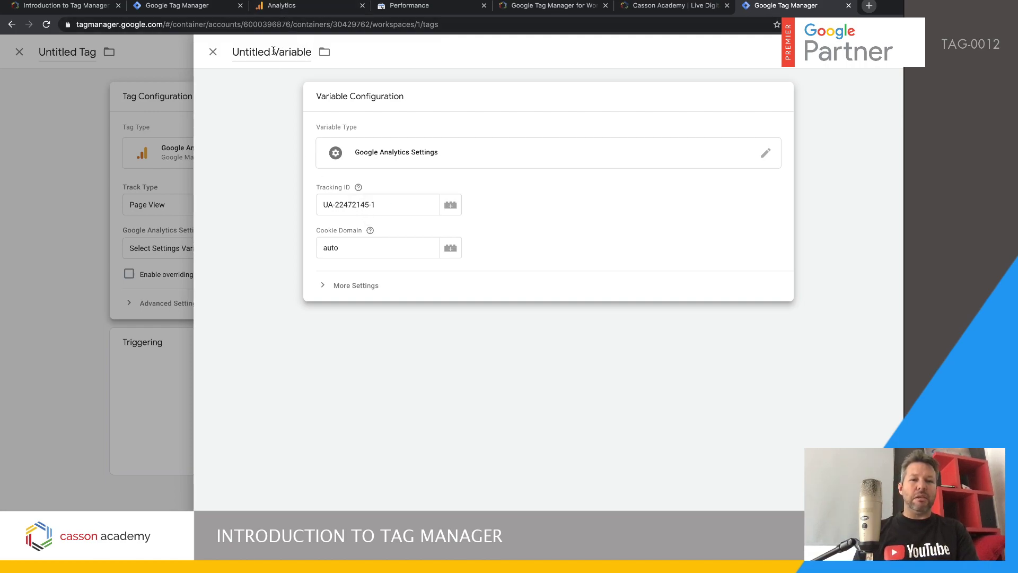
drag(273, 51, 226, 52)
key(ctrl+v)
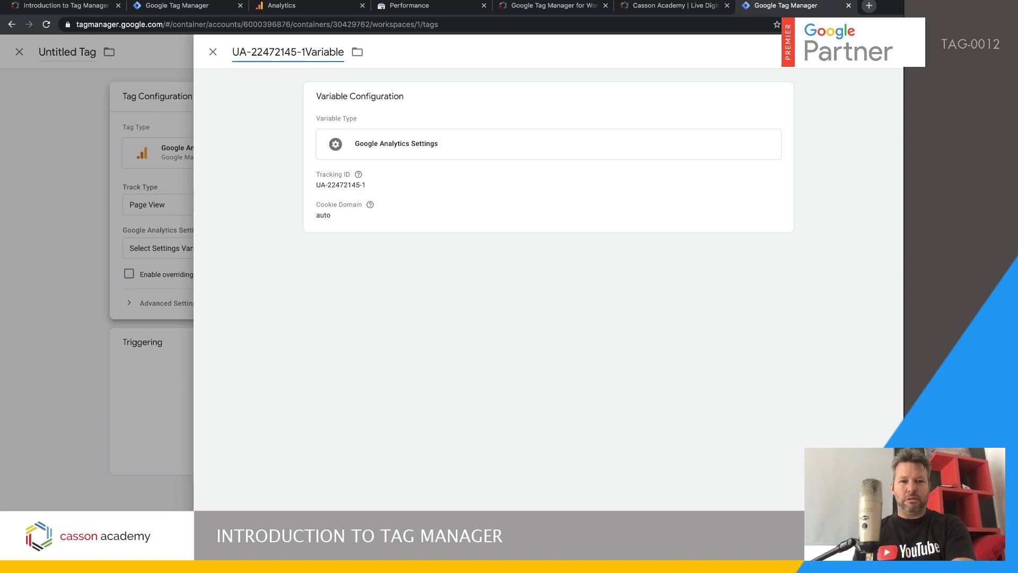
click(305, 51)
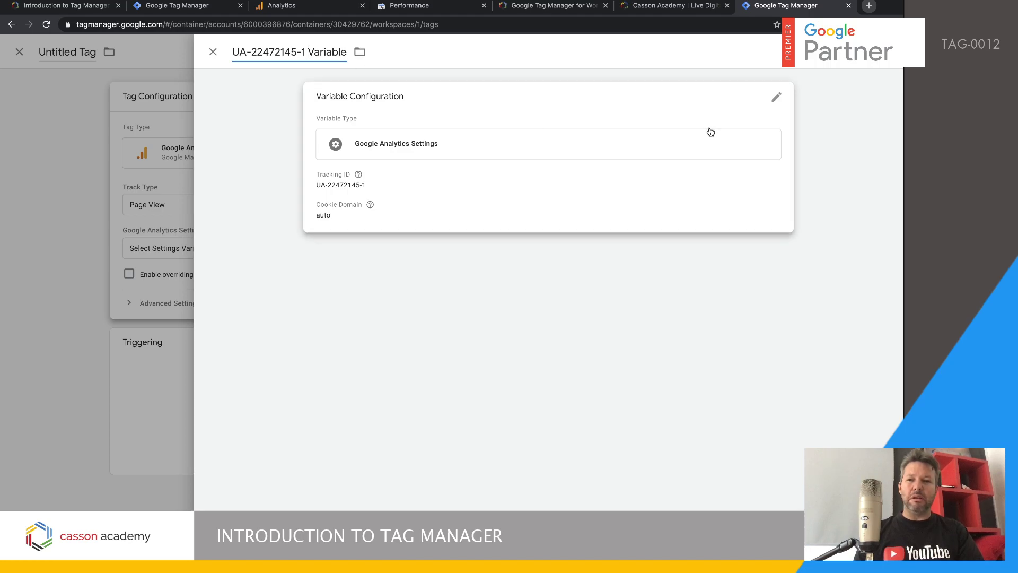
click(857, 51)
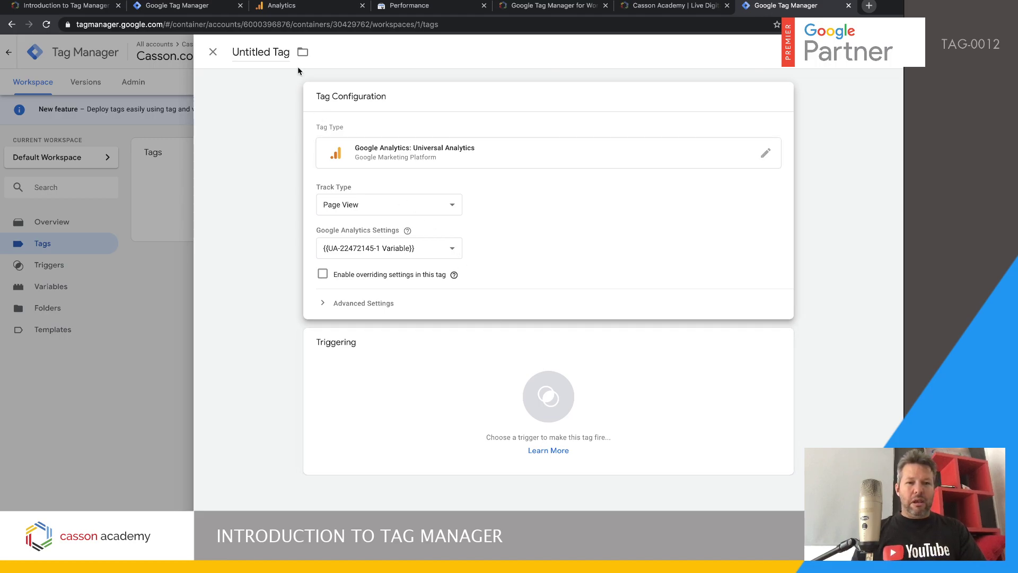
- Name the tag "Google Analytics - " followed by the copied tracking ID, and save it without a trigger
drag(290, 51, 223, 53)
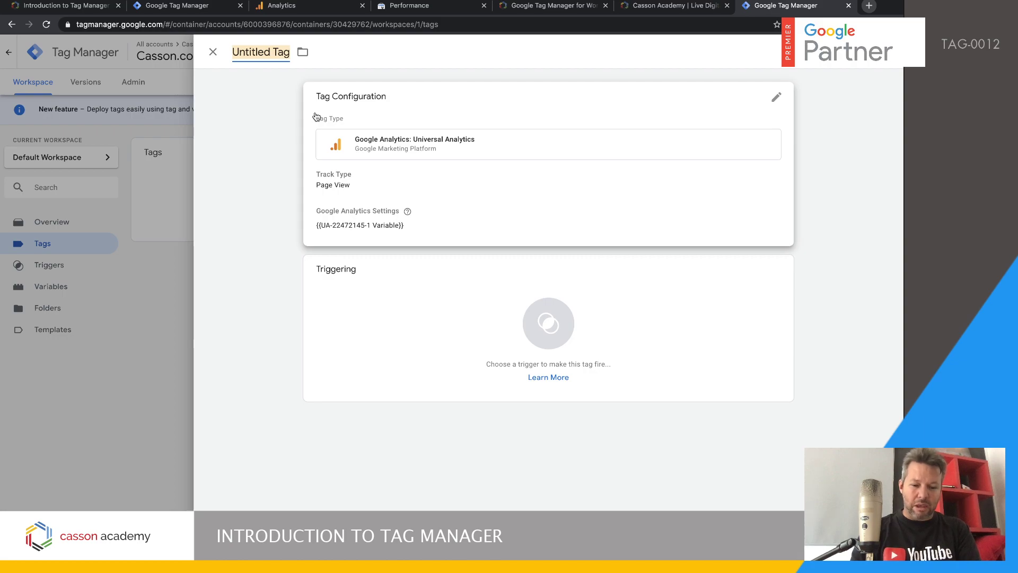
text(Google Analy)
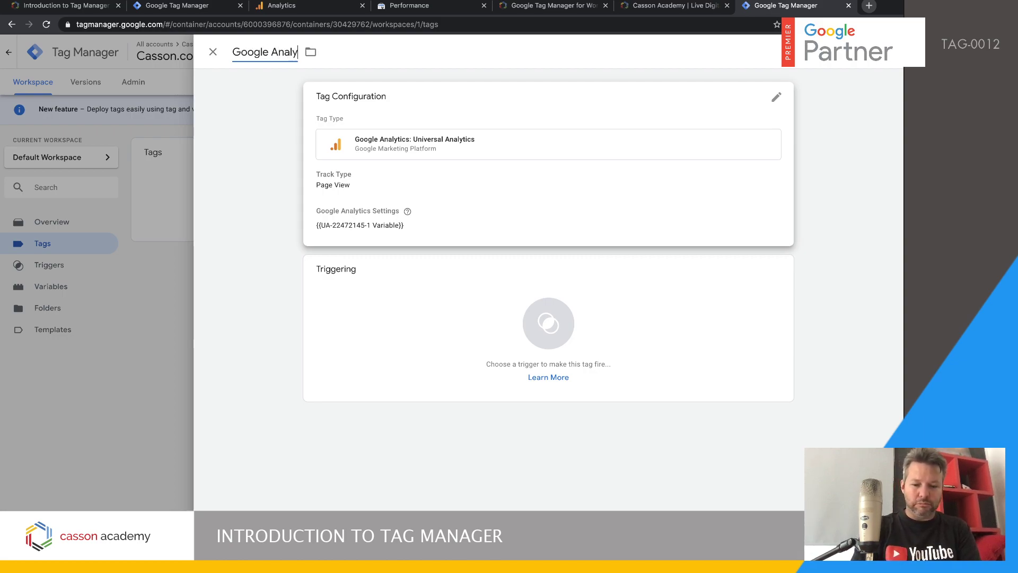
text(tics -)
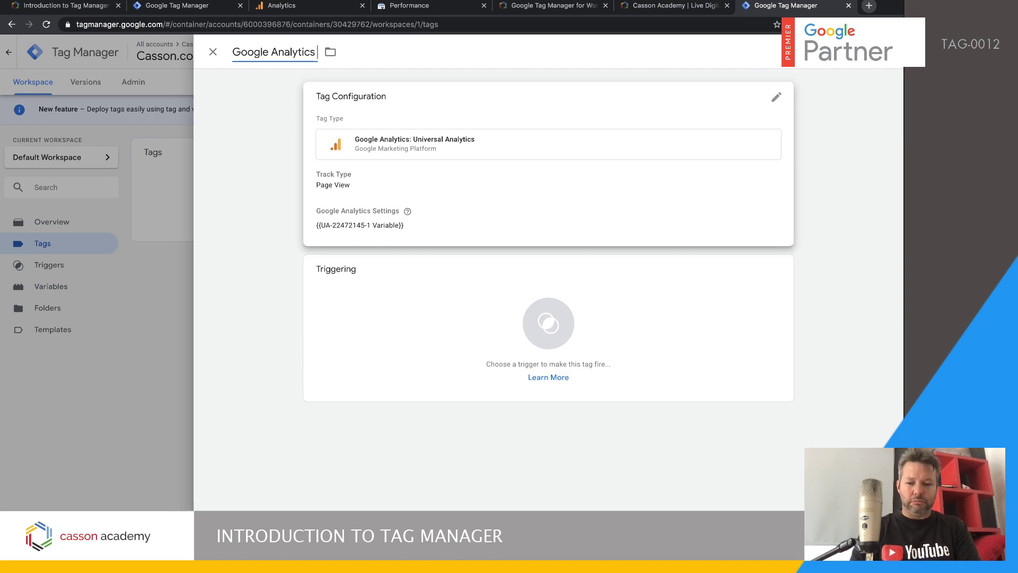
key(ctrl+v)
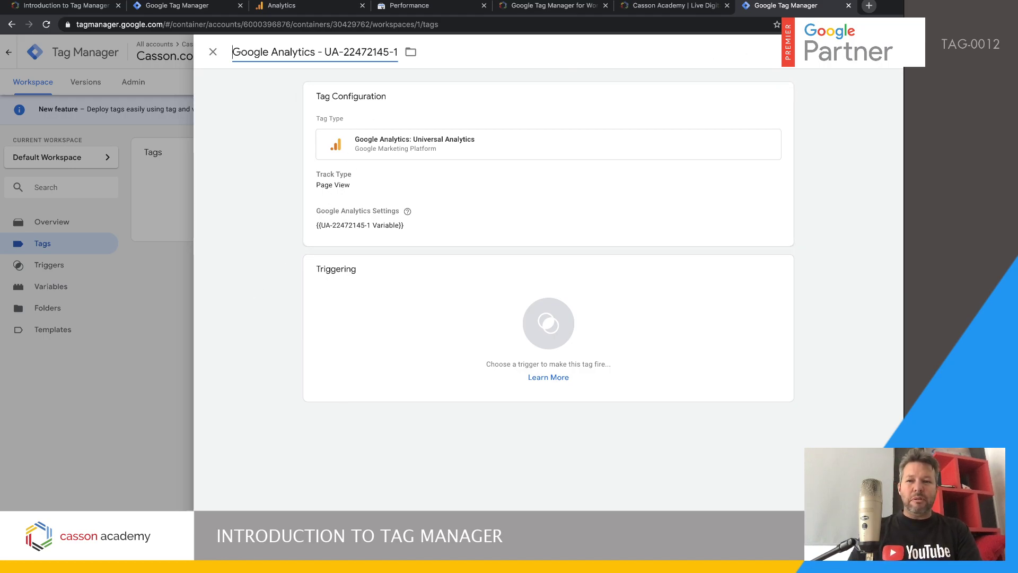
click(854, 53)
click(479, 175)
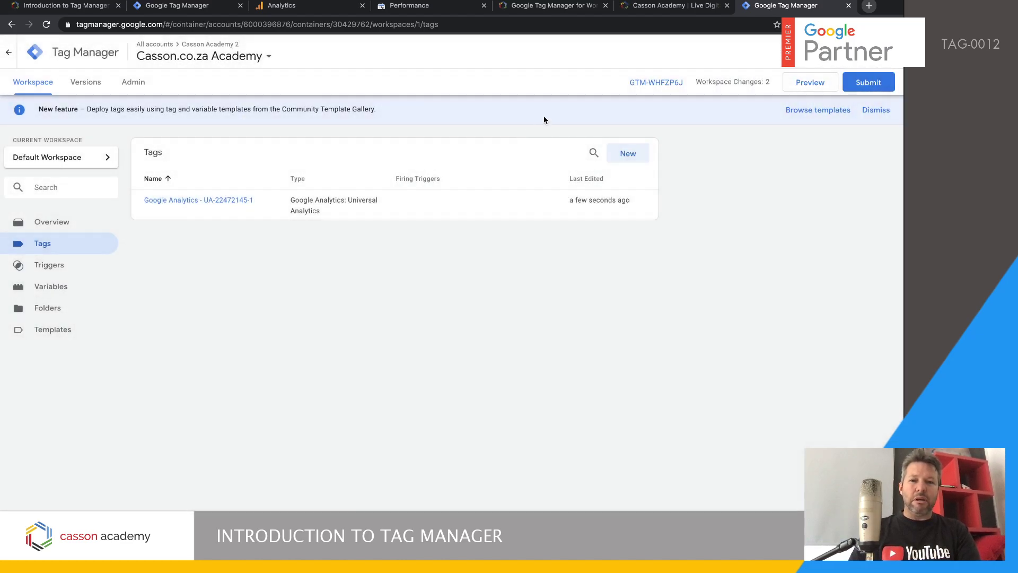
- Reload the Casson Academy home page and check its tags with Google Tag Assistant
click(671, 6)
click(482, 29)
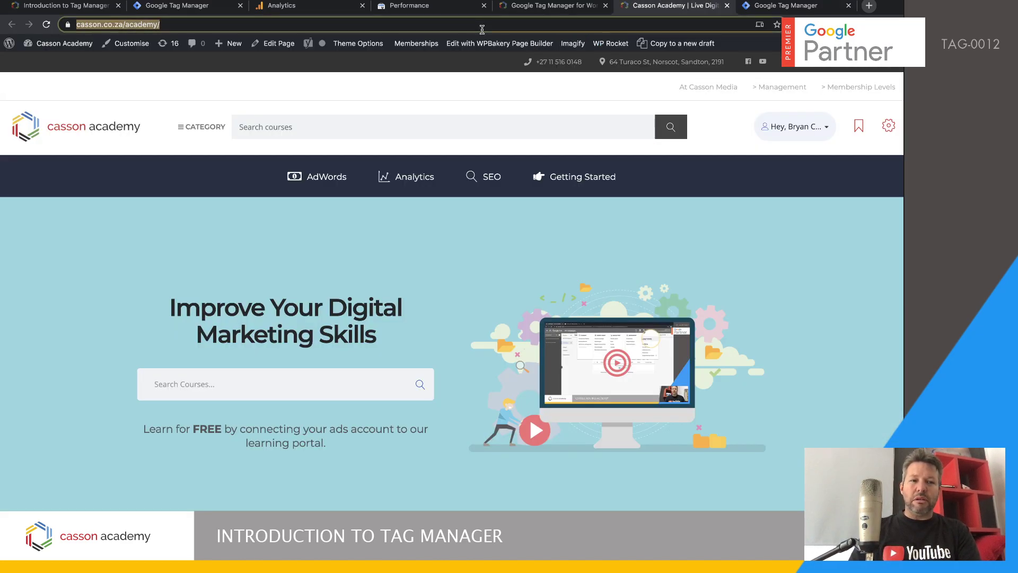
key(Return)
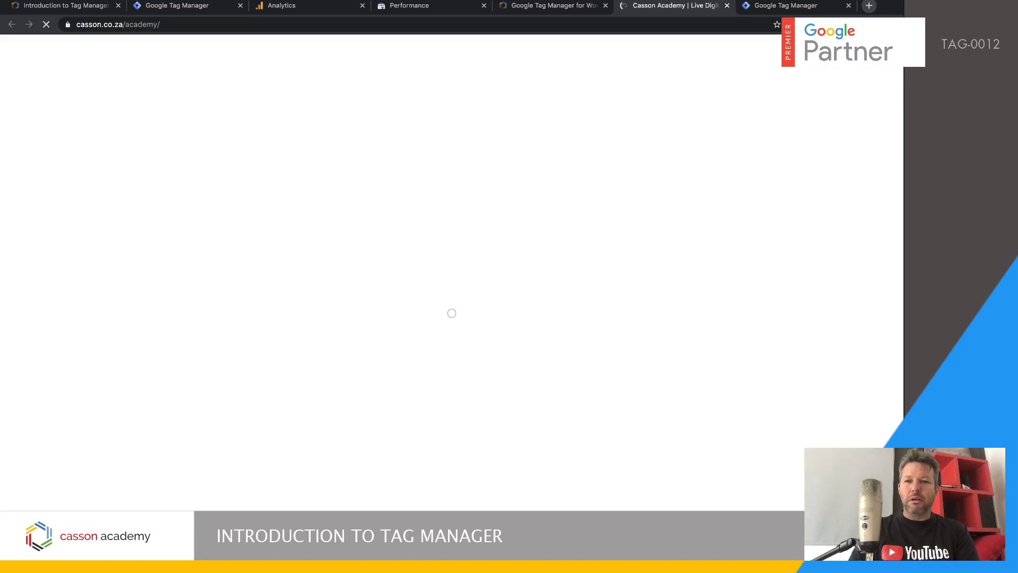
click(796, 24)
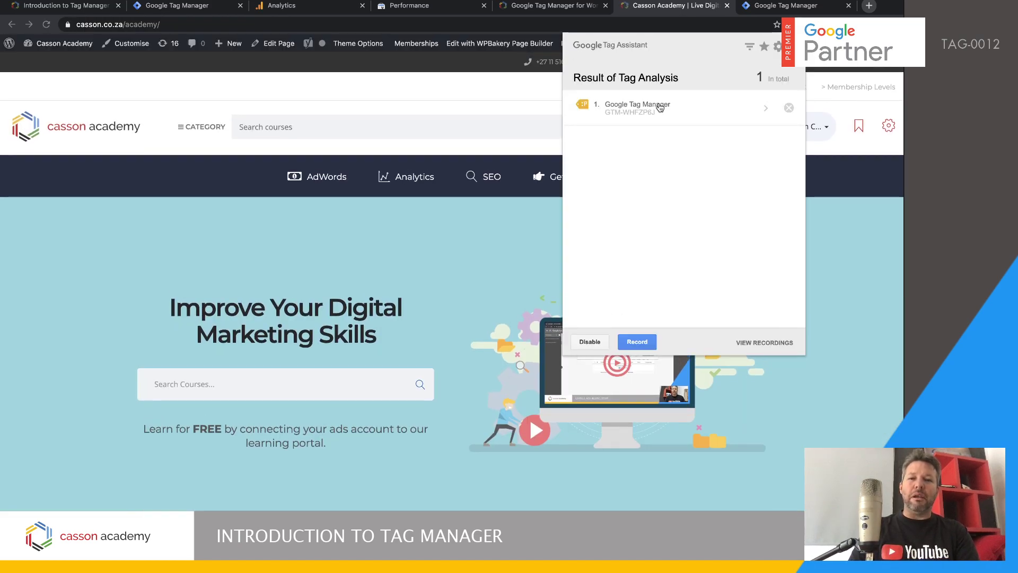
- Return to Tag Manager and add the All Pages trigger to the saved Google Analytics tag
click(776, 6)
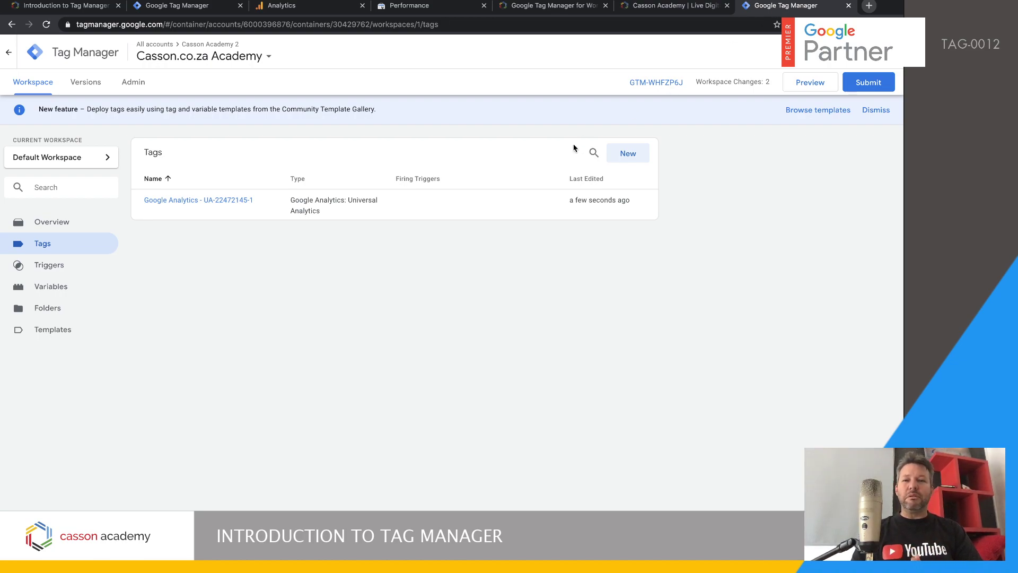
click(243, 202)
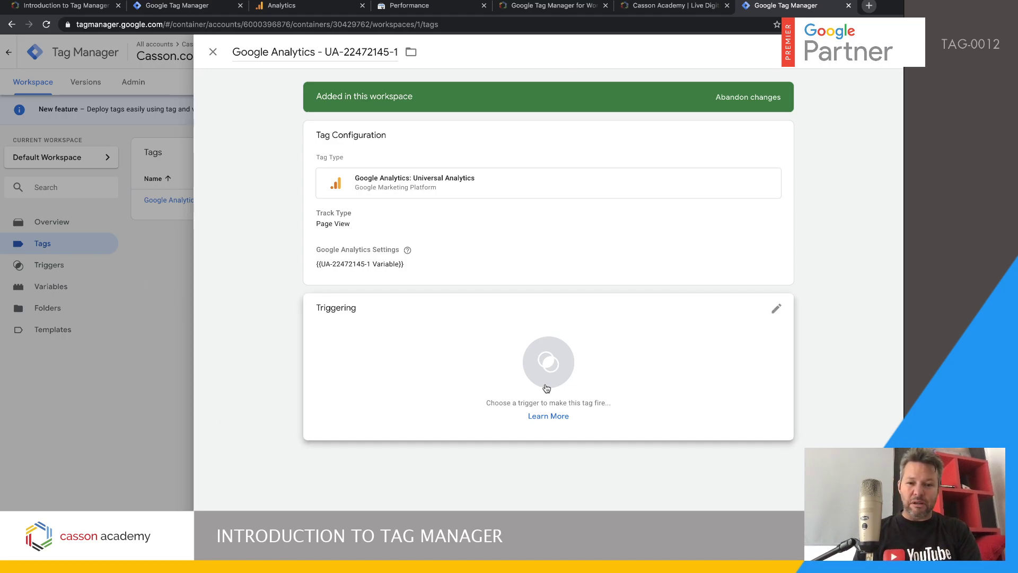
click(546, 362)
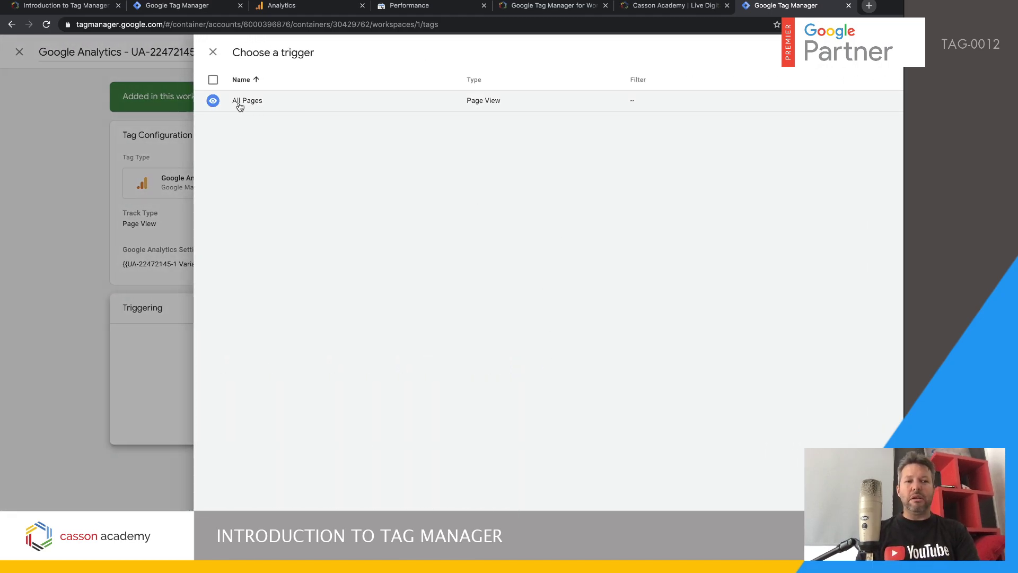
click(239, 105)
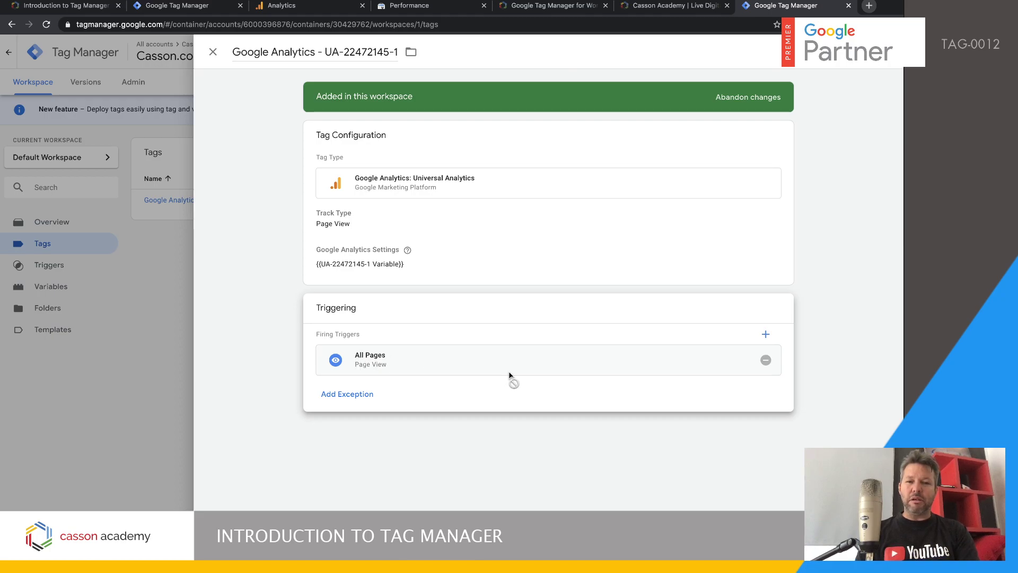
- Save the Google Analytics tag with its All Pages trigger
click(842, 60)
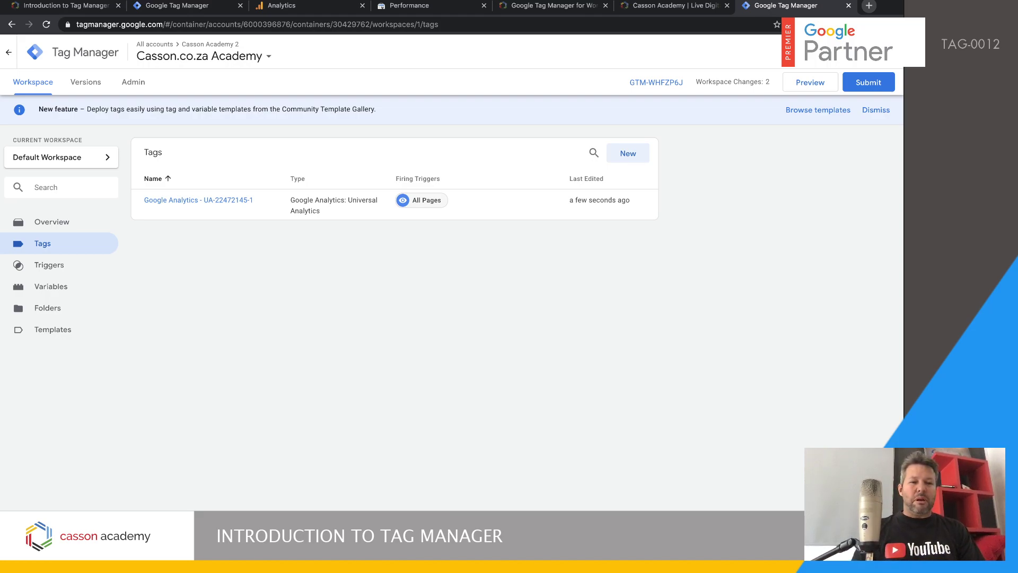
- Reopen the Google Analytics tag, remove its All Pages trigger, add that trigger back, and save and close the tag
click(214, 201)
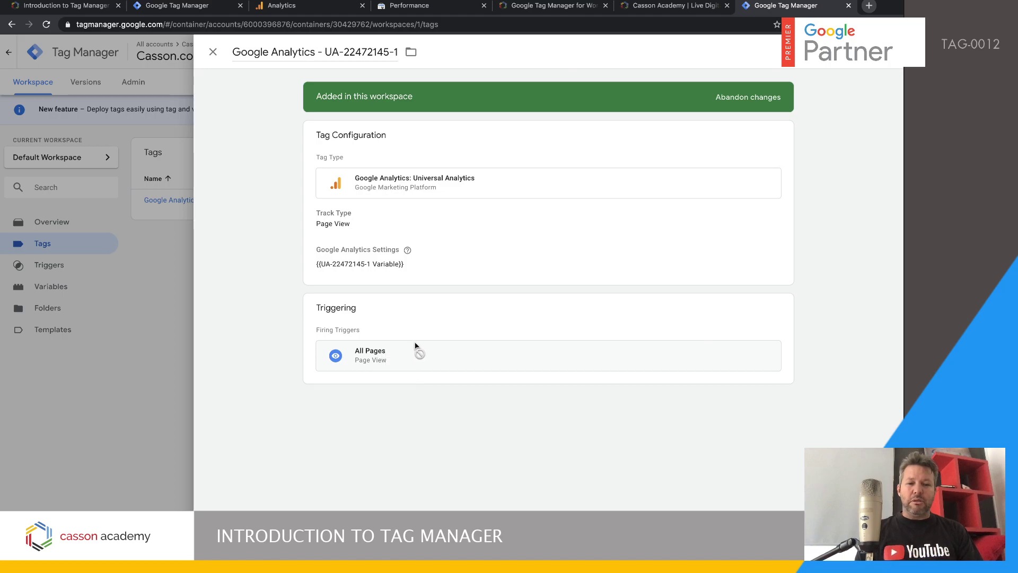
click(786, 312)
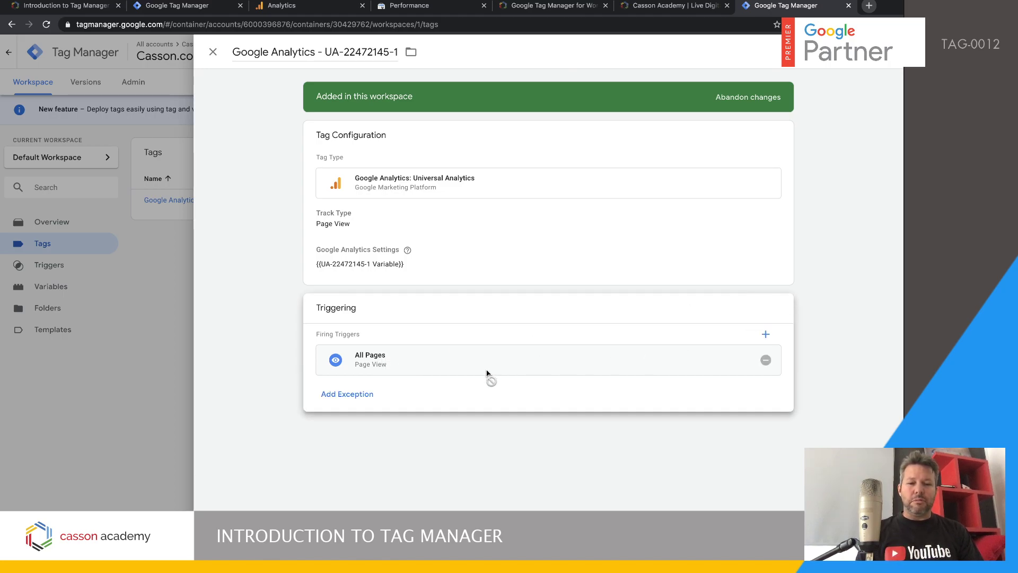
click(766, 361)
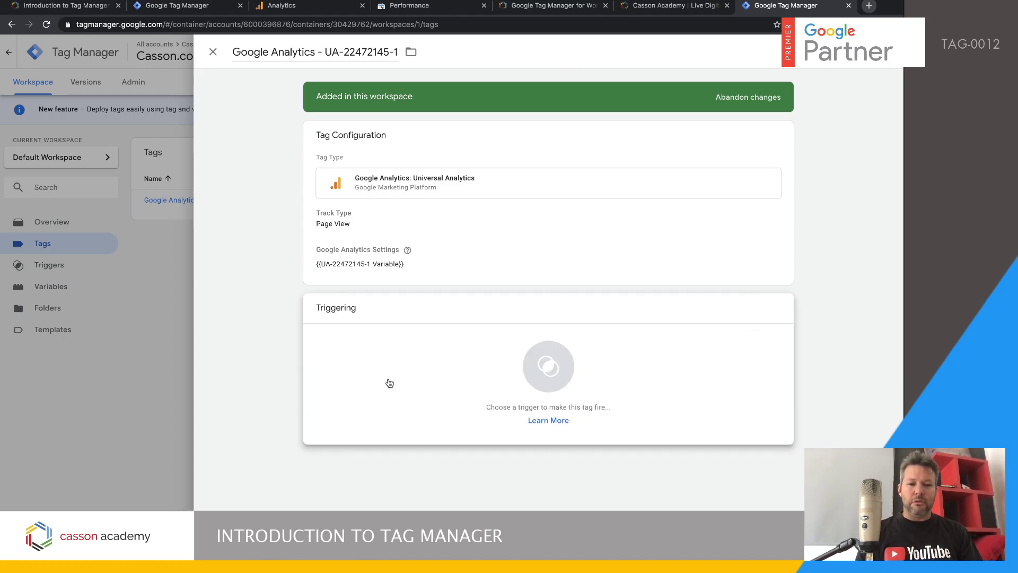
click(550, 377)
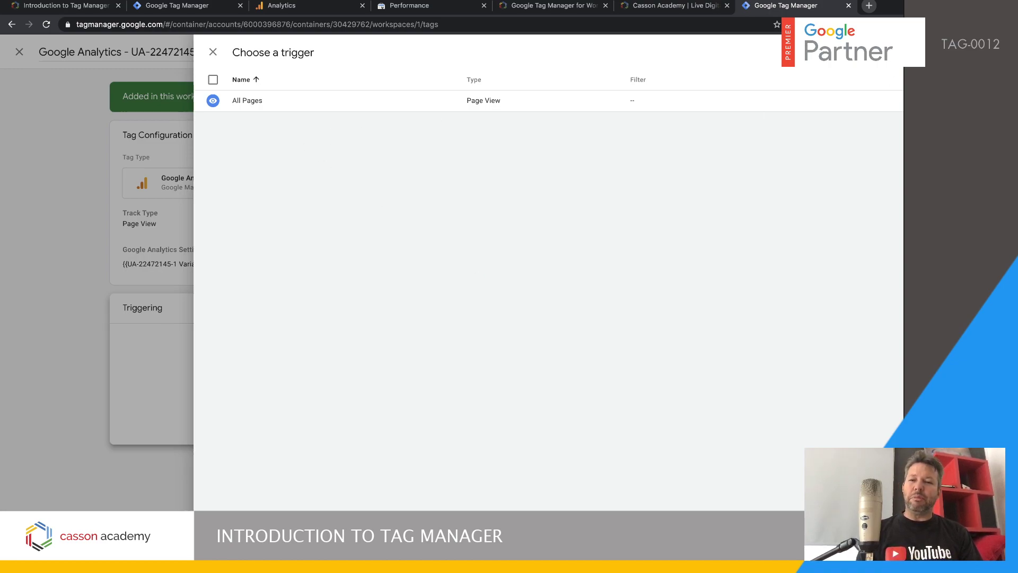
click(883, 52)
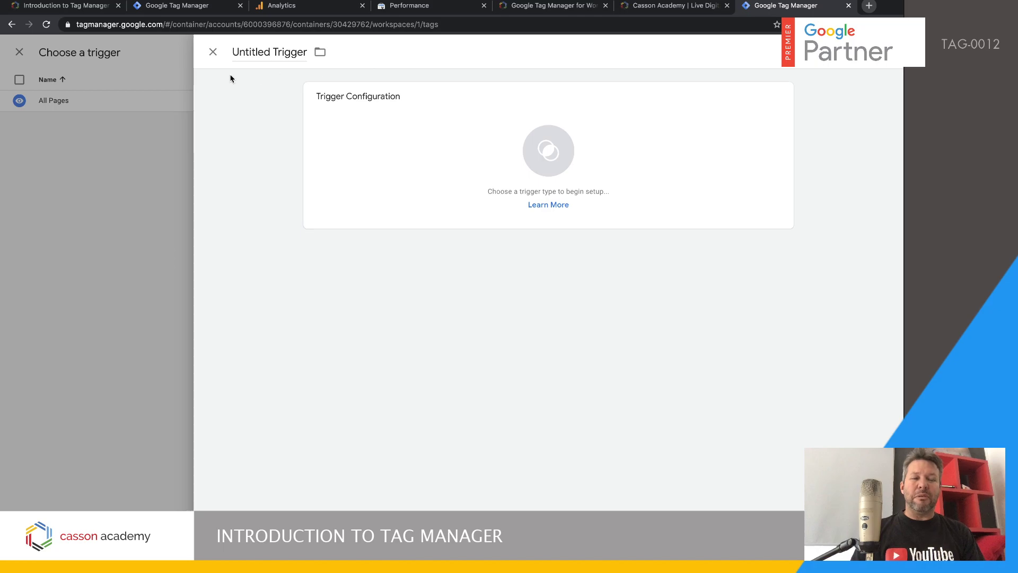
click(213, 51)
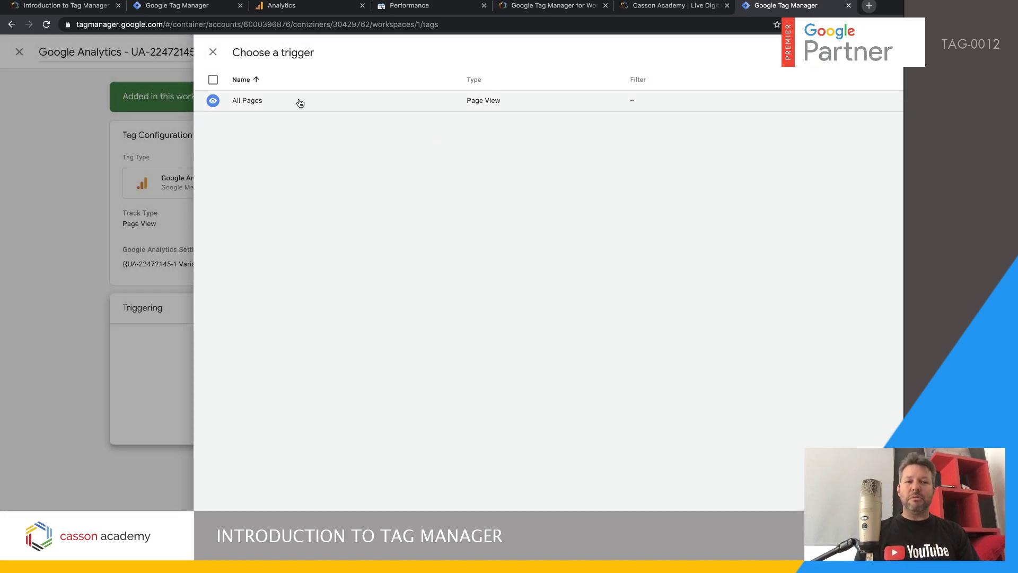
click(298, 103)
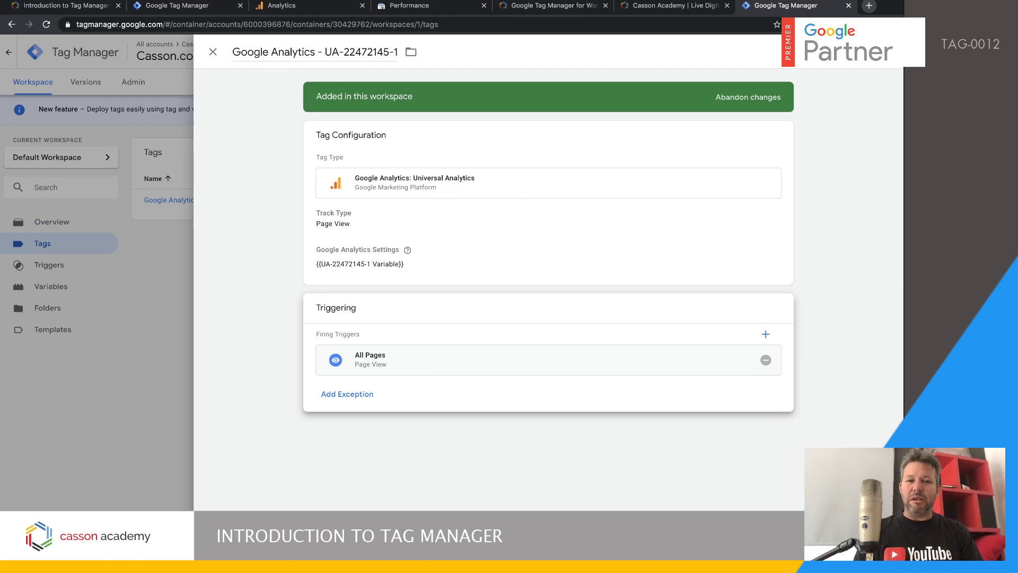
click(852, 52)
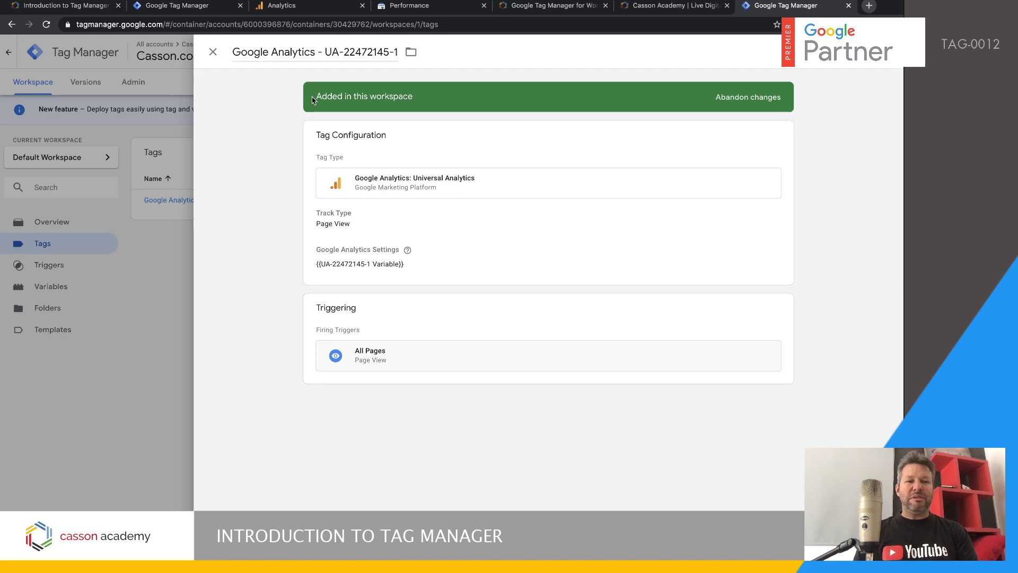
click(212, 52)
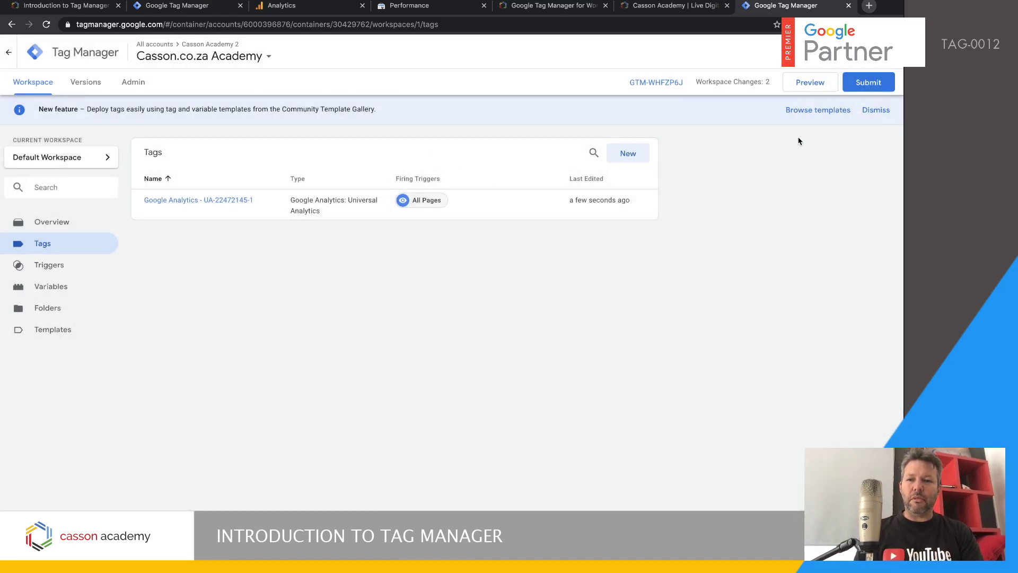
- Submit and publish the workspace changes as a container version named "Analytics Code Added"
click(875, 83)
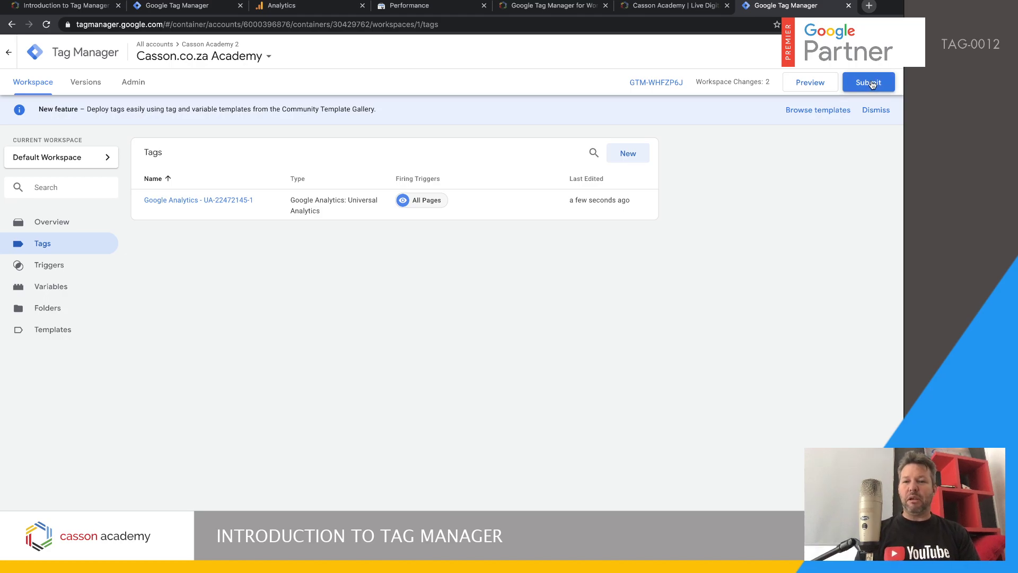
click(872, 52)
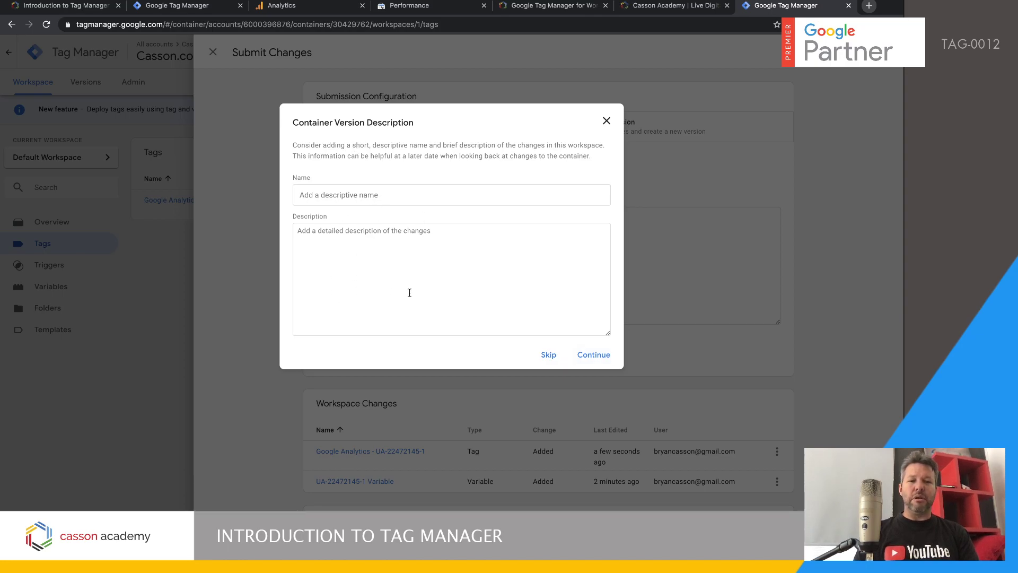
click(337, 197)
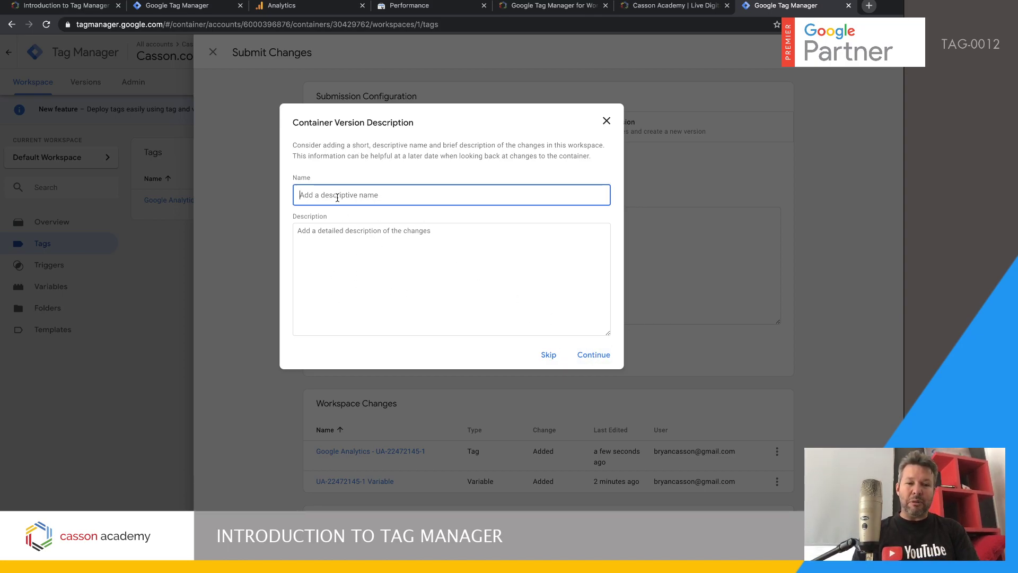
text(A)
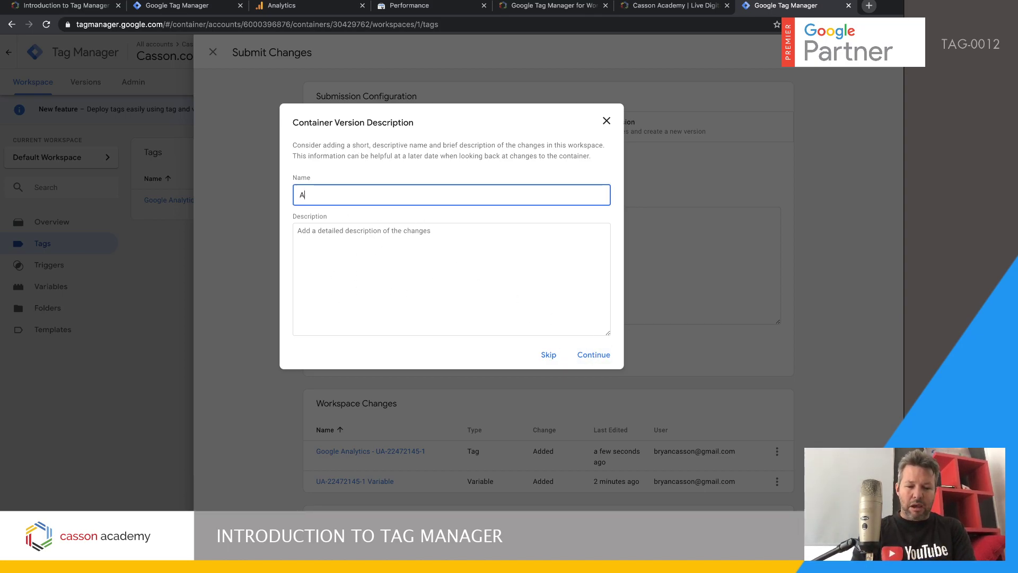
text(nalytics Co)
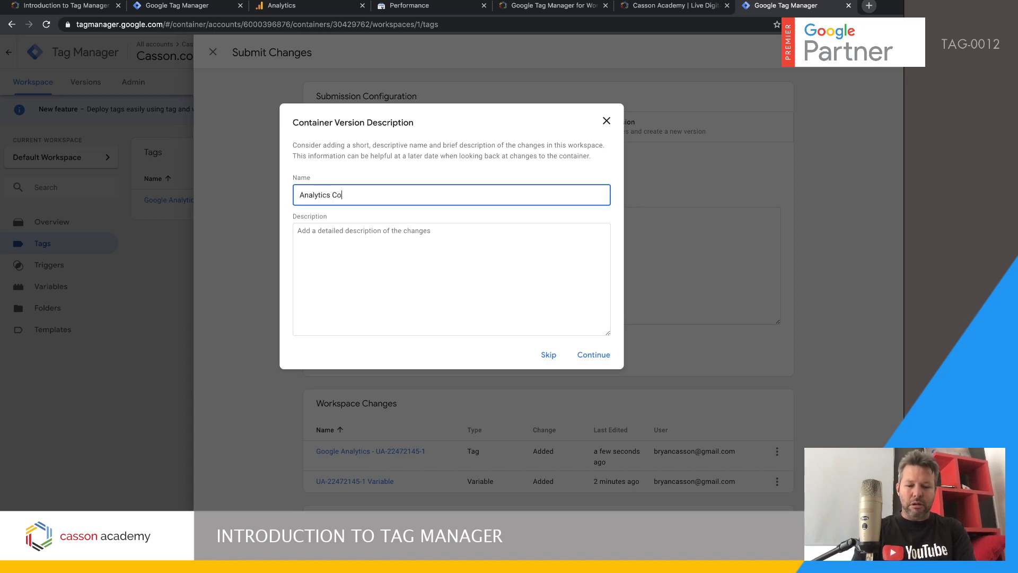
text(de Added)
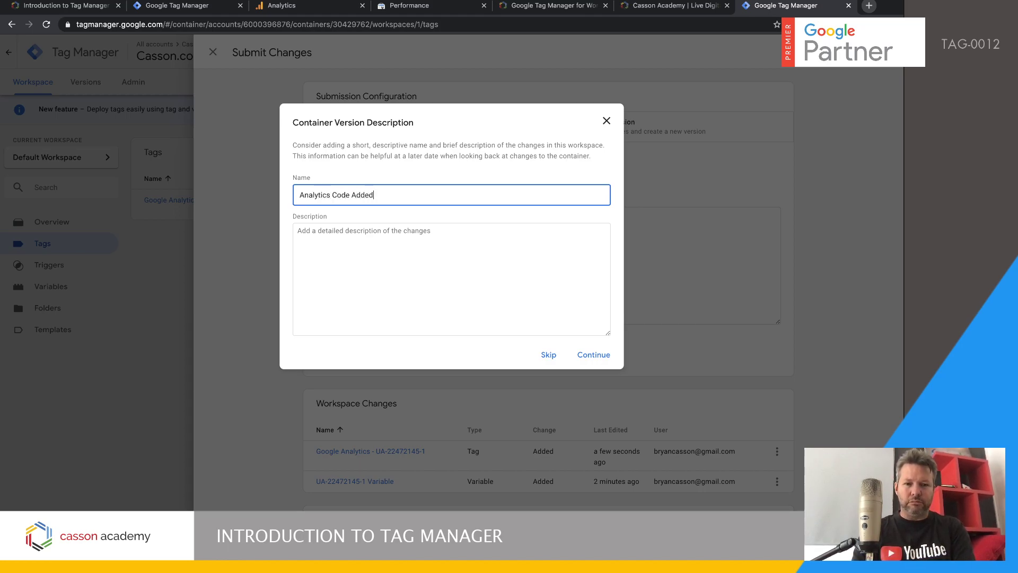
click(593, 355)
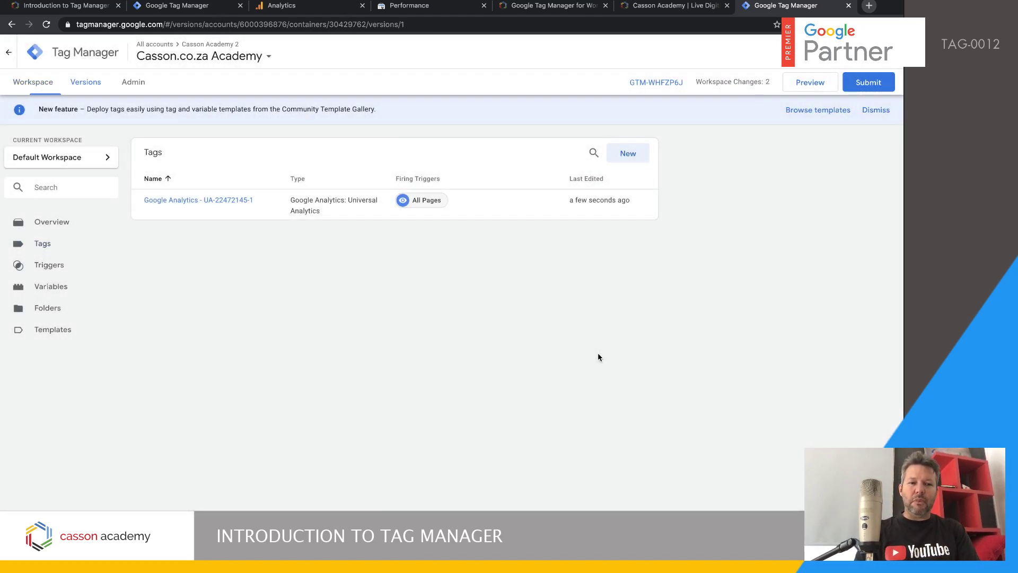
- Check the workspace's tag list, and reload the Casson Academy home page to recheck its tags with Tag Assistant
click(26, 85)
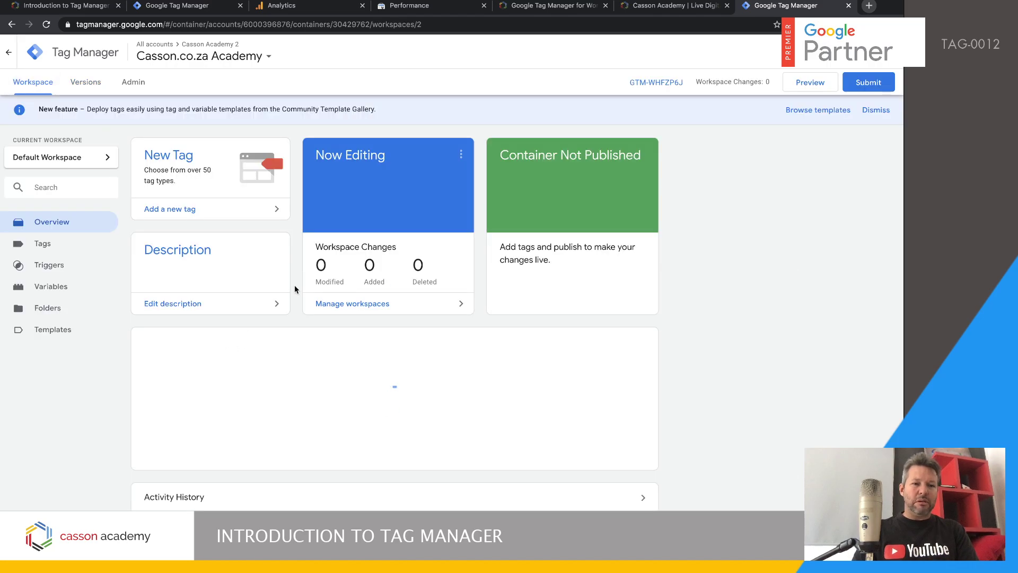
click(63, 245)
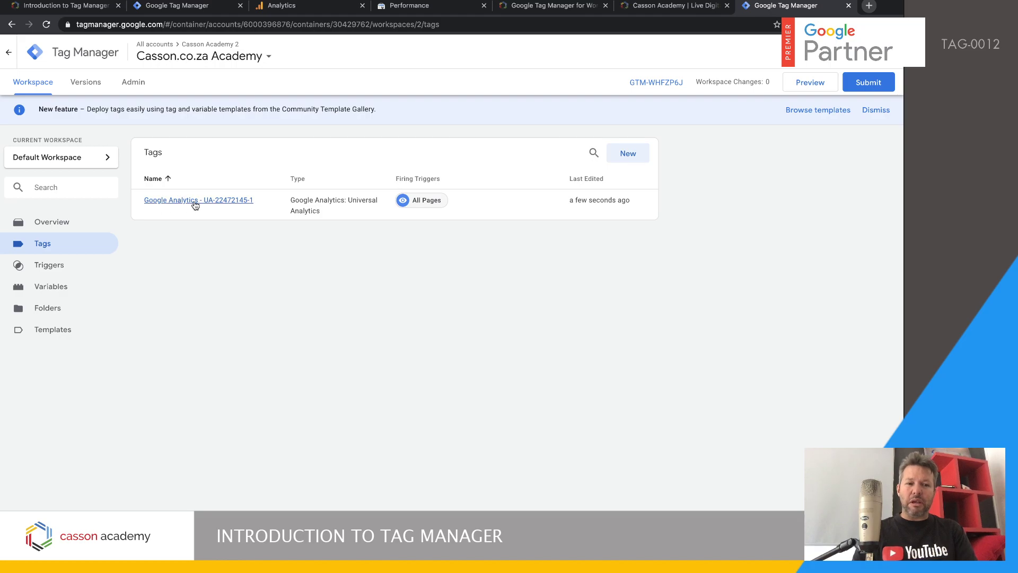
click(670, 8)
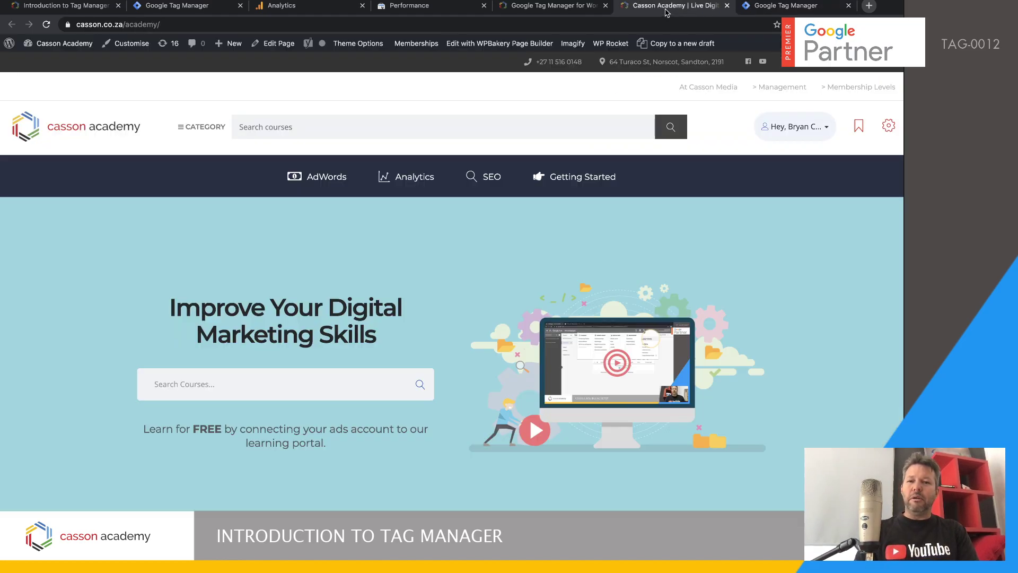
click(202, 25)
key(Return)
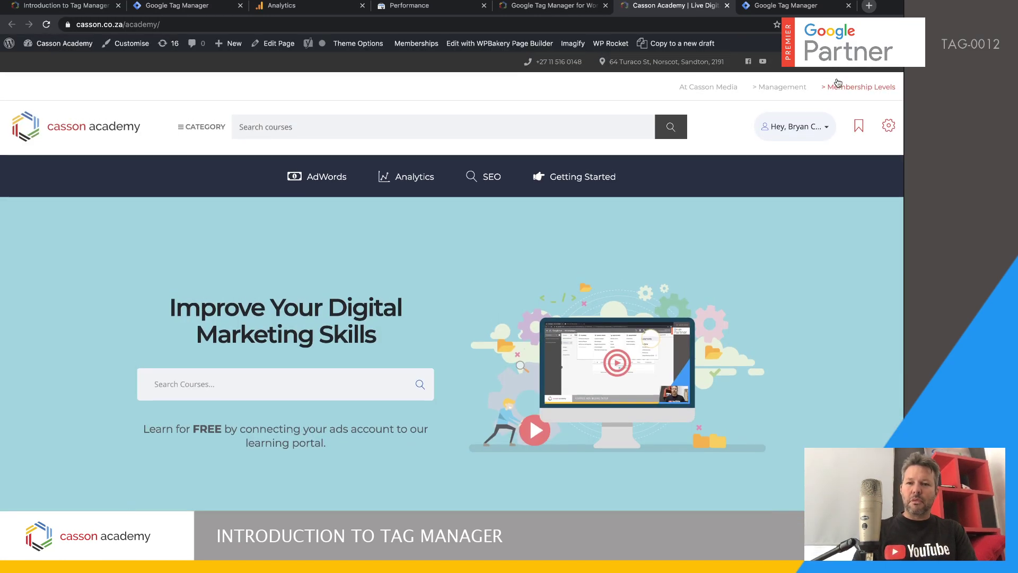
click(798, 24)
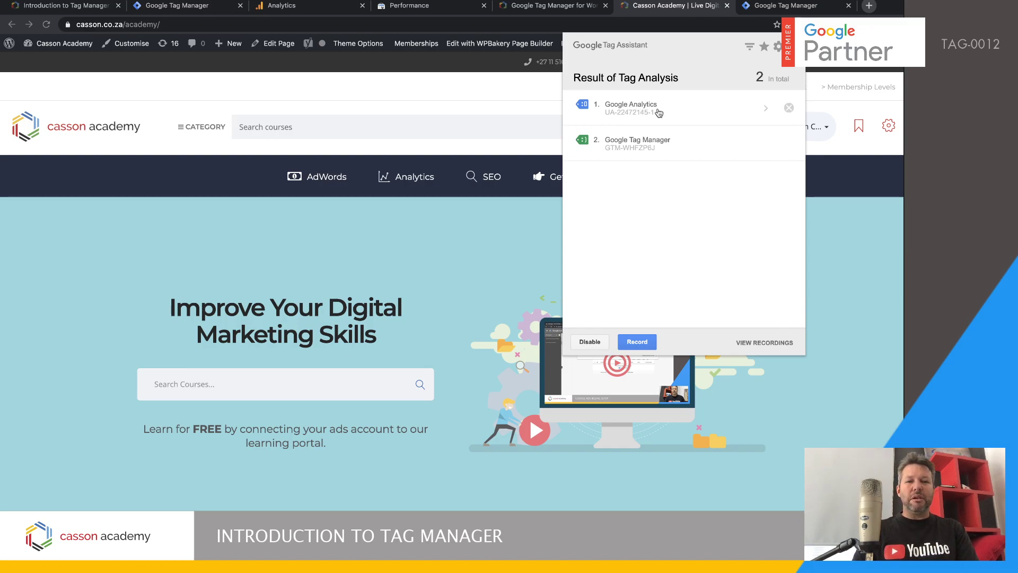
- Switch to Google Analytics and view the Realtime Overview report for the Casson Academy ONLY view
click(281, 8)
click(281, 7)
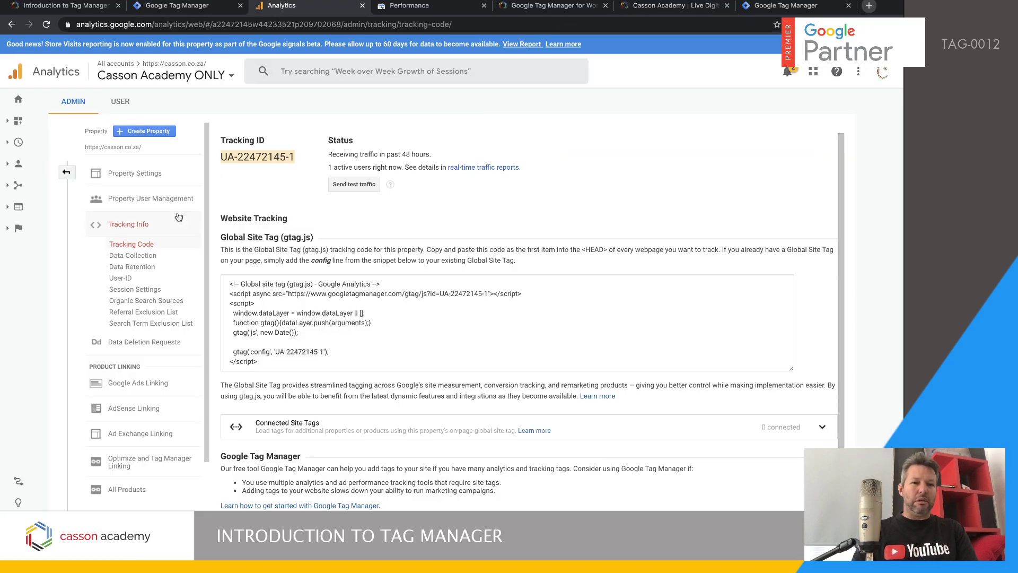
click(18, 143)
click(106, 190)
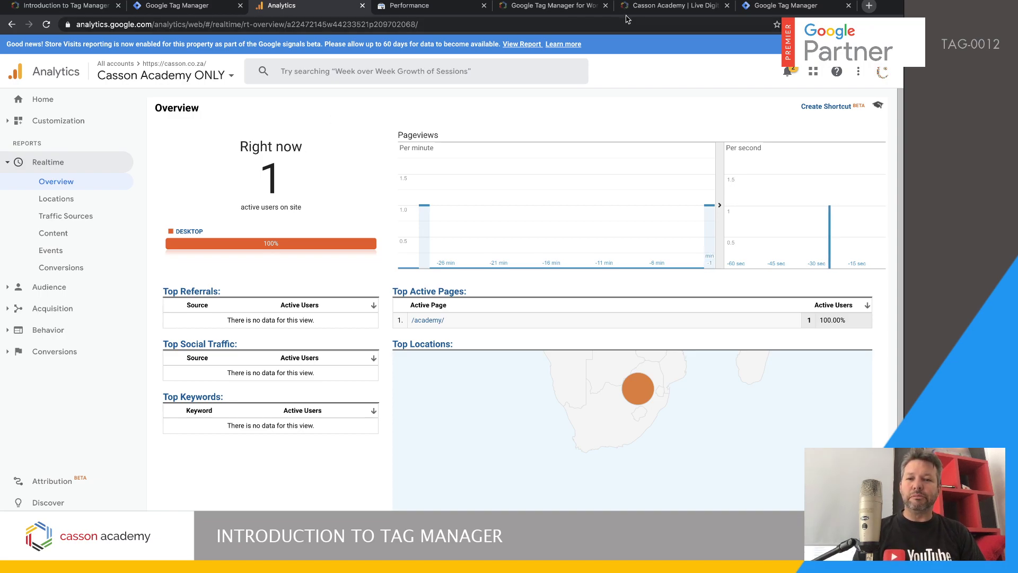
- Return to Tag Manager and view the container's list of triggers
click(655, 7)
click(772, 4)
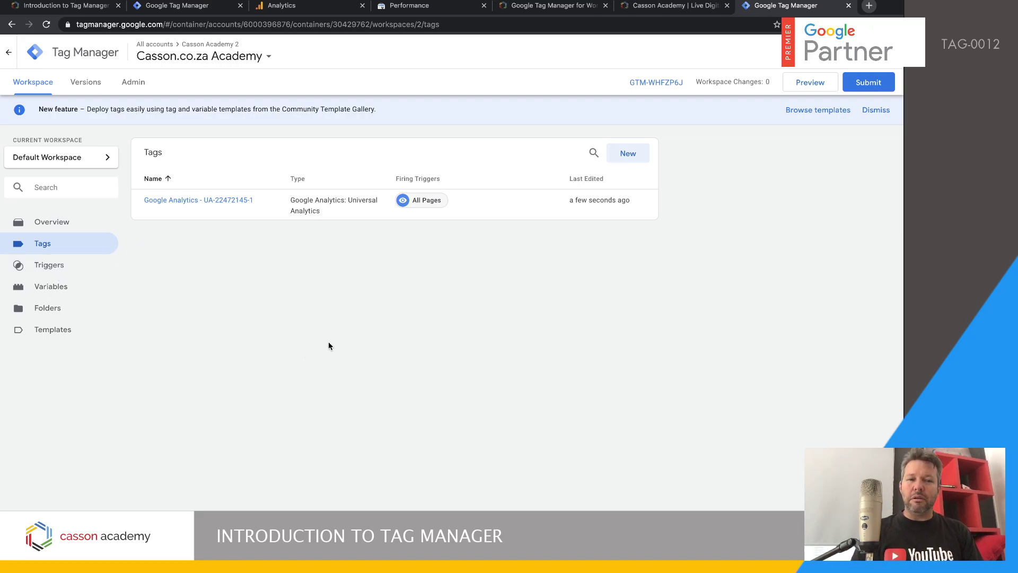
click(68, 265)
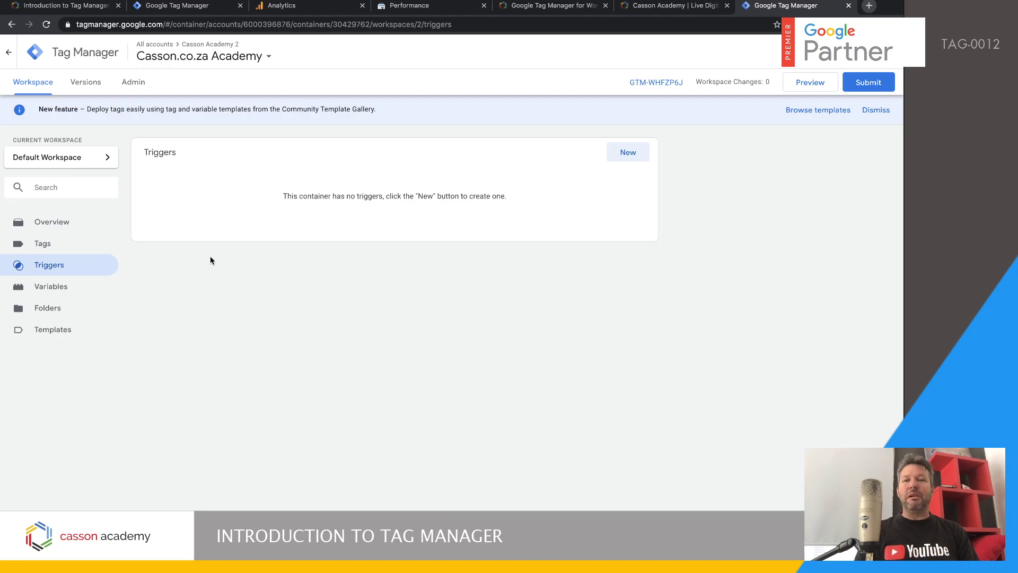
- Look through the Casson Academy home page's courses, add-ons and footer
click(674, 6)
scroll(679, 246, down, 20)
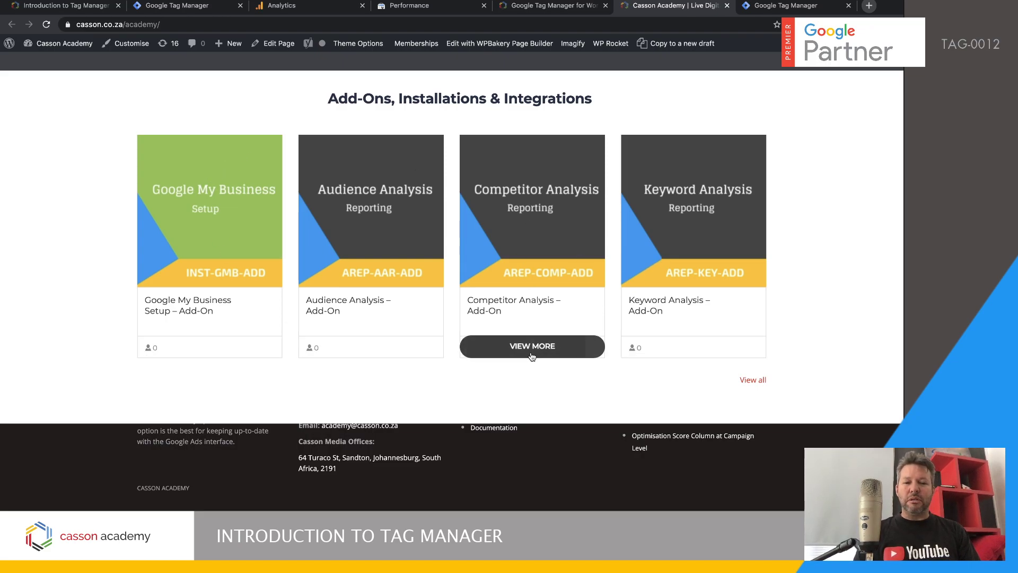
scroll(527, 354, up, 5)
scroll(527, 354, down, 7)
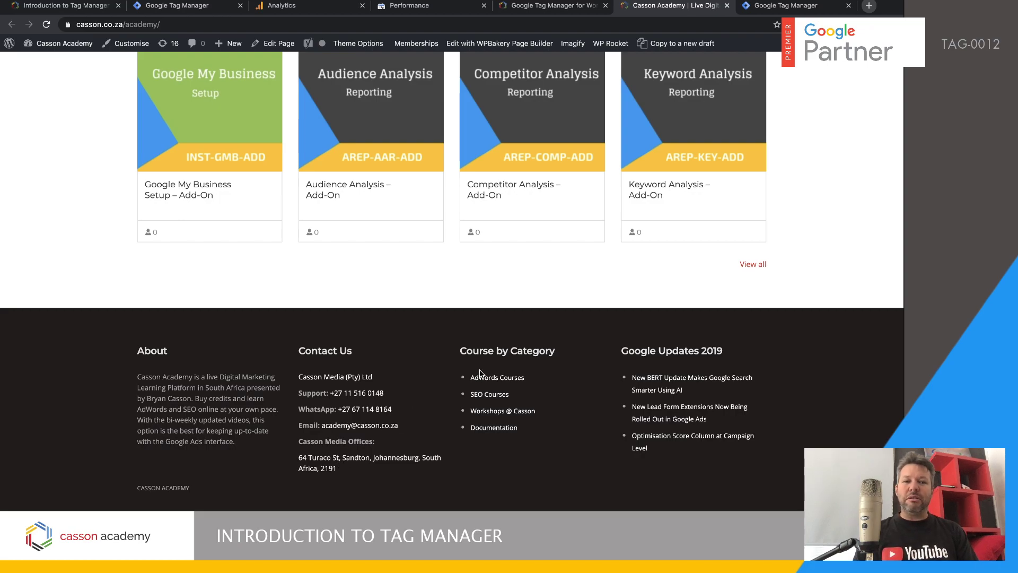
scroll(480, 371, up, 10)
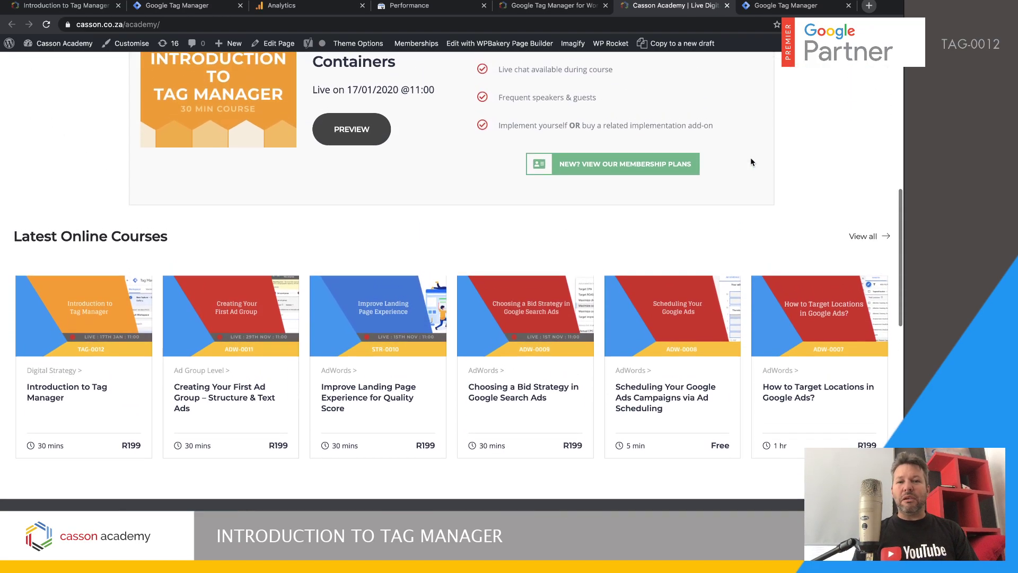
scroll(750, 157, up, 10)
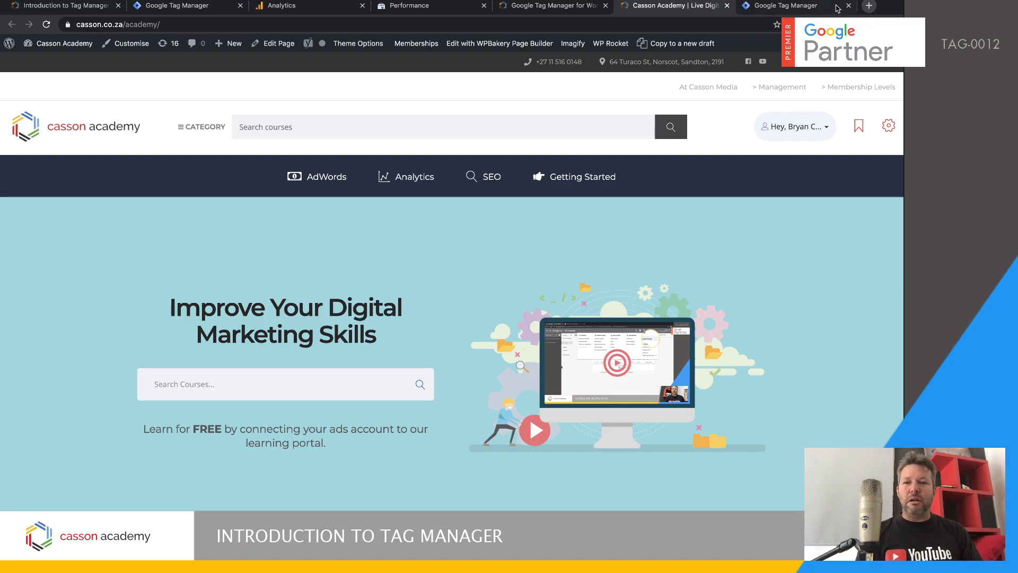
- In Tag Manager, enable the built-in Utilities variables Environment Name, Container ID, Container Version, Random Number and HTML ID
click(817, 7)
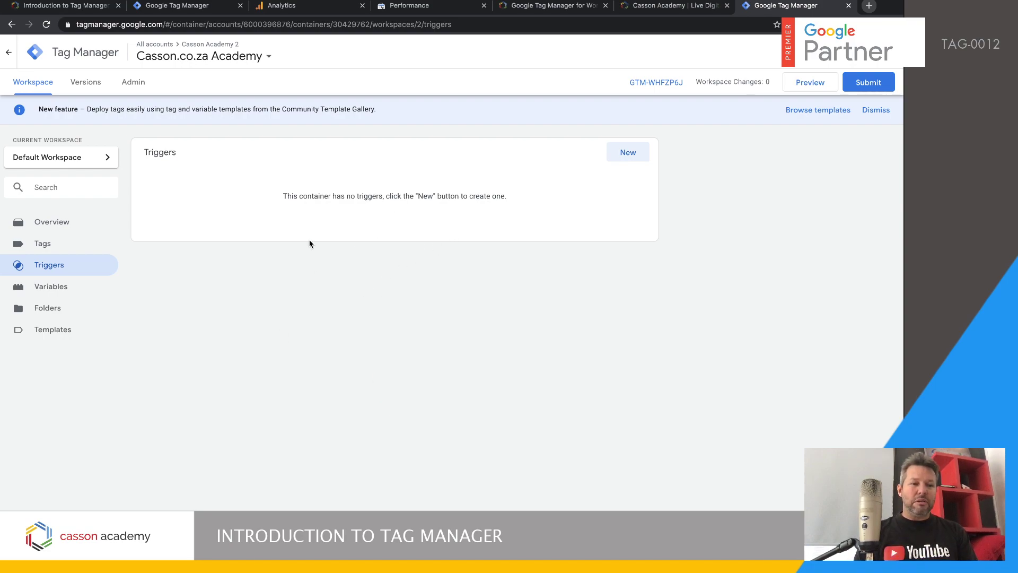
click(80, 289)
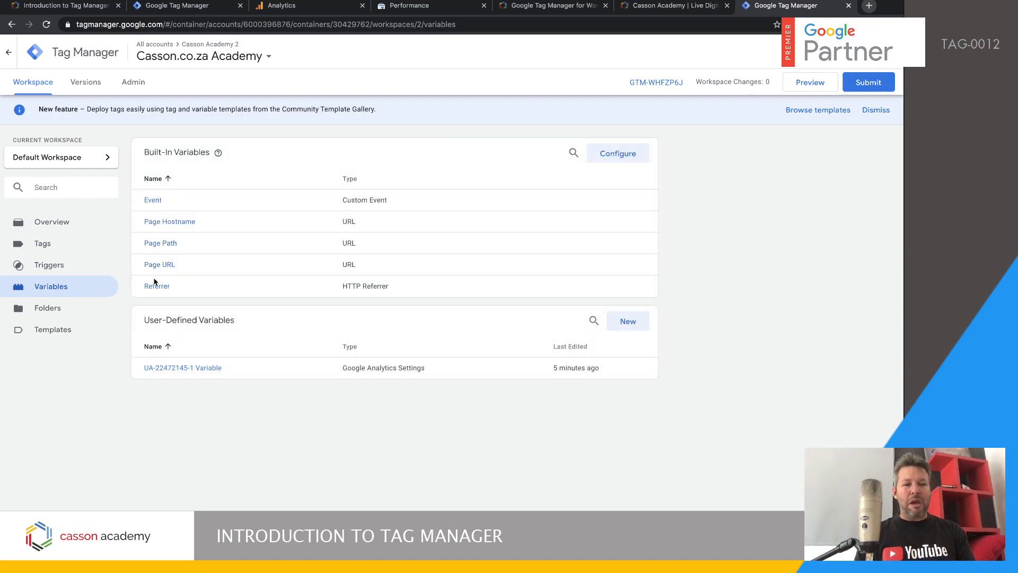
click(612, 155)
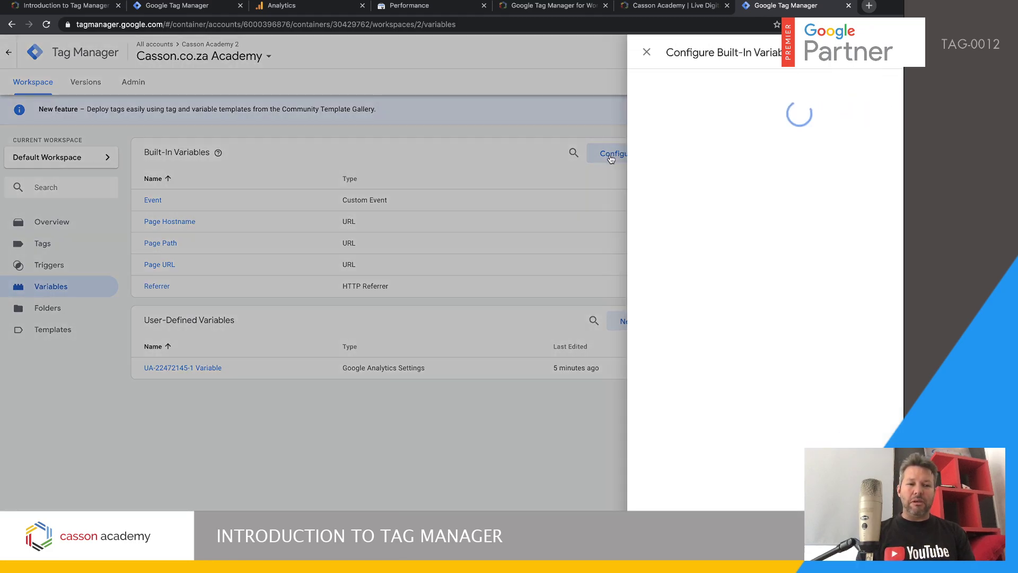
click(579, 248)
click(578, 269)
click(578, 291)
click(579, 313)
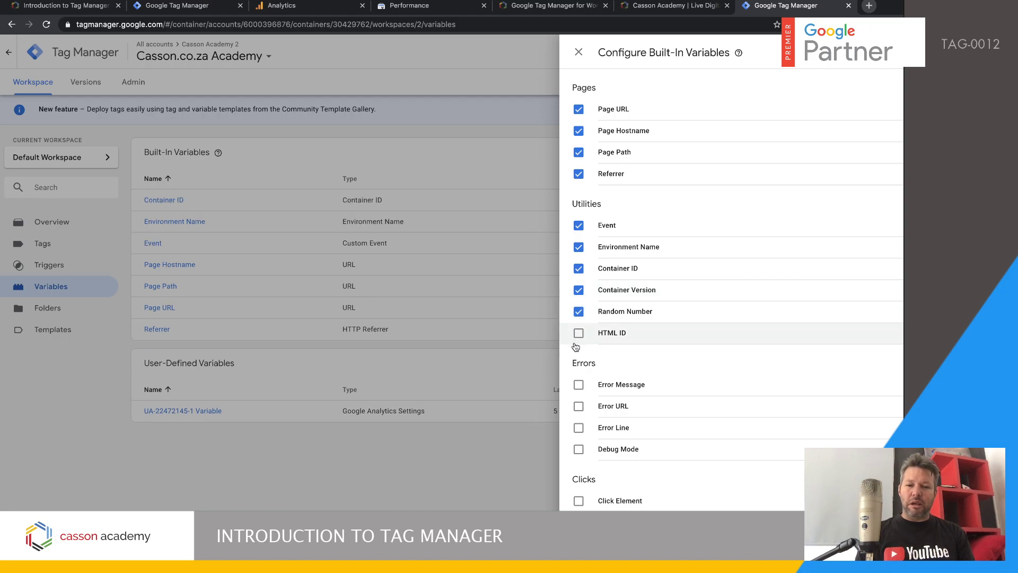
click(579, 332)
- Enable the built-in Errors variables Error Message, Error URL, Error Line and Debug Mode
scroll(578, 333, down, 2)
click(579, 297)
click(578, 318)
click(578, 340)
click(578, 361)
scroll(613, 471, down, 1)
scroll(612, 471, down, 5)
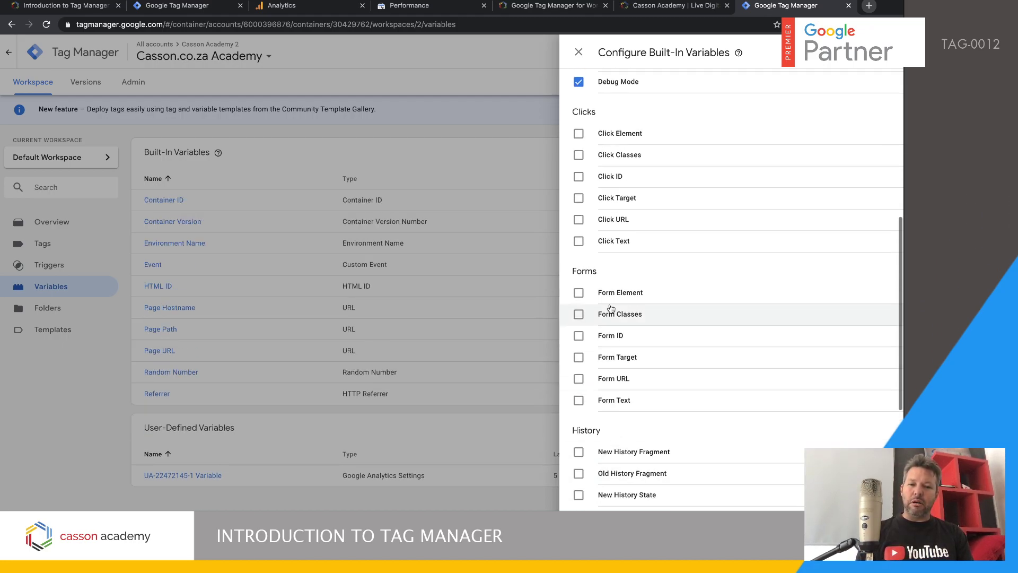
- Enable the built-in Clicks variables Click Element, Click Classes, Click ID, Click Target, Click URL and Click Text
click(578, 134)
click(578, 155)
click(578, 176)
click(578, 198)
click(578, 219)
click(578, 242)
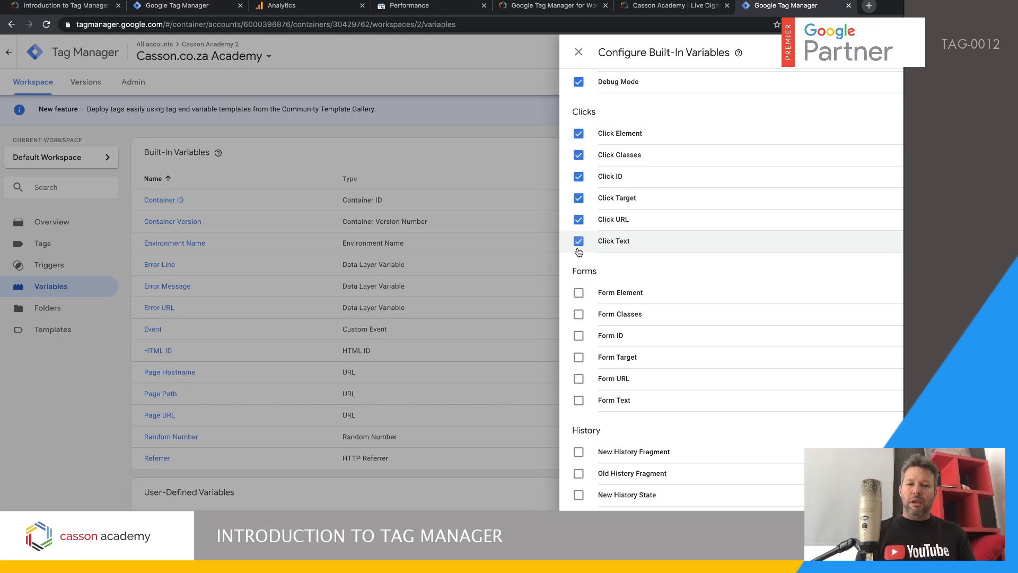
- Select the built-in Forms variables Form Element, Form Classes and Form ID, and clear the same three again
scroll(579, 245, down, 2)
click(578, 198)
click(579, 219)
click(578, 241)
click(578, 241)
click(578, 219)
click(579, 200)
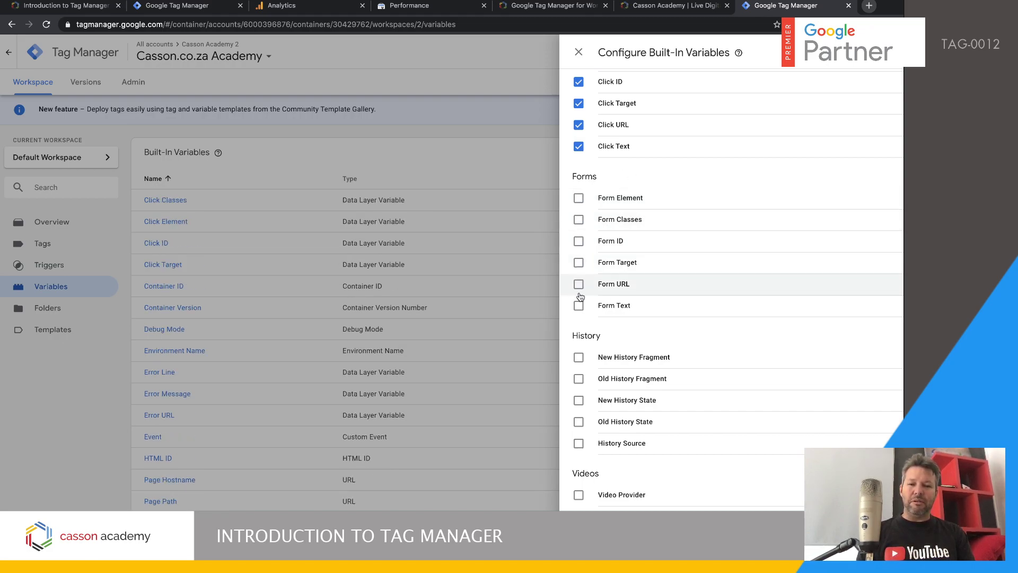
- Look over the History, Videos and Scrolling variables and close the built-in variables configuration
scroll(625, 229, down, 2)
scroll(620, 293, down, 4)
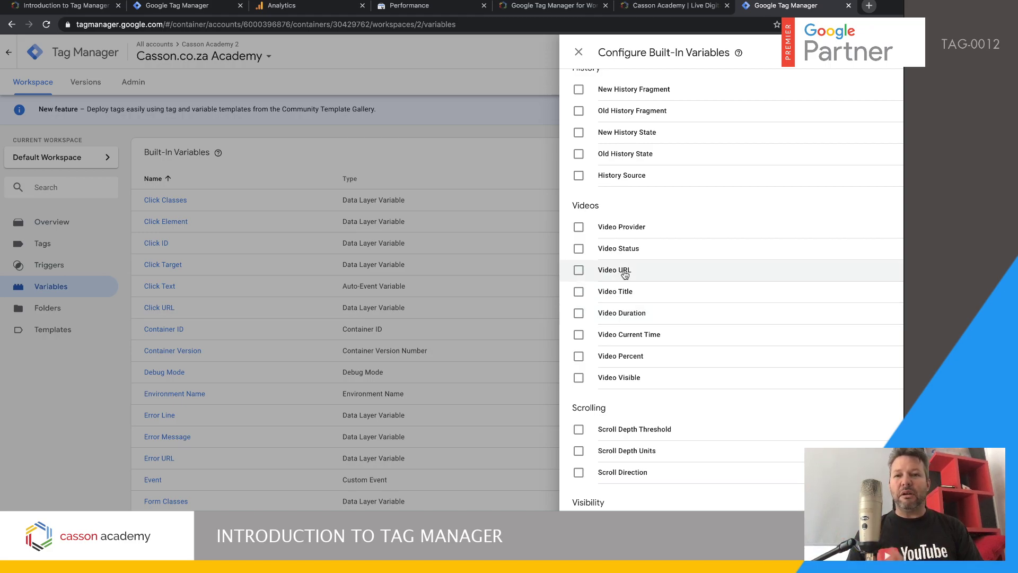
click(579, 52)
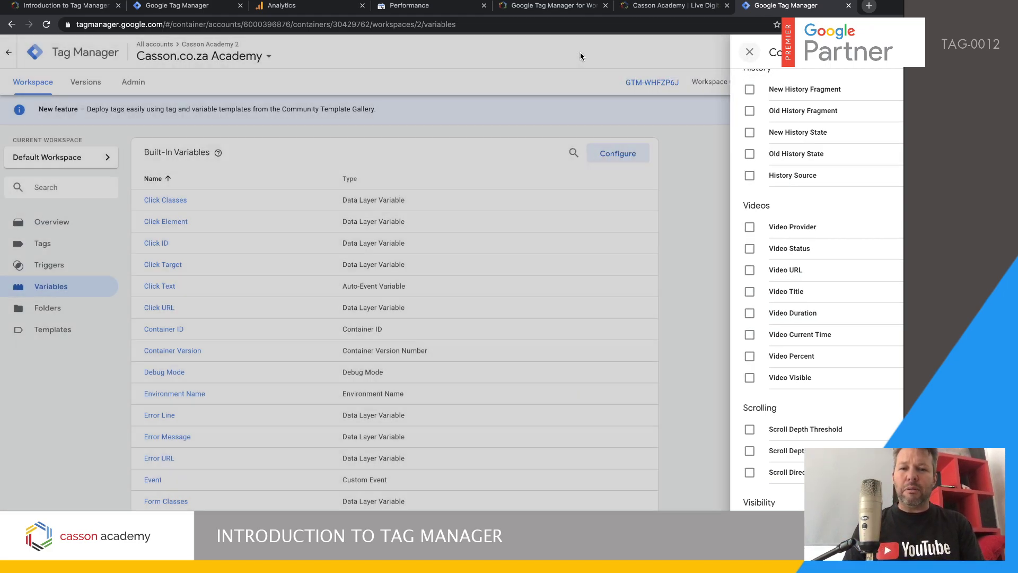
- Open youtube.com in a new browser tab
click(869, 6)
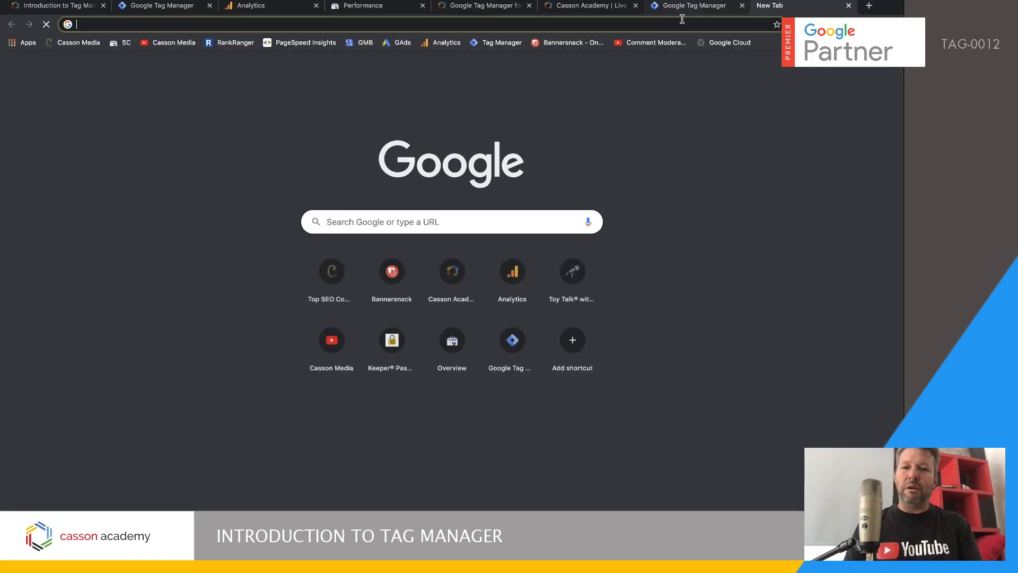
text(youtube.com)
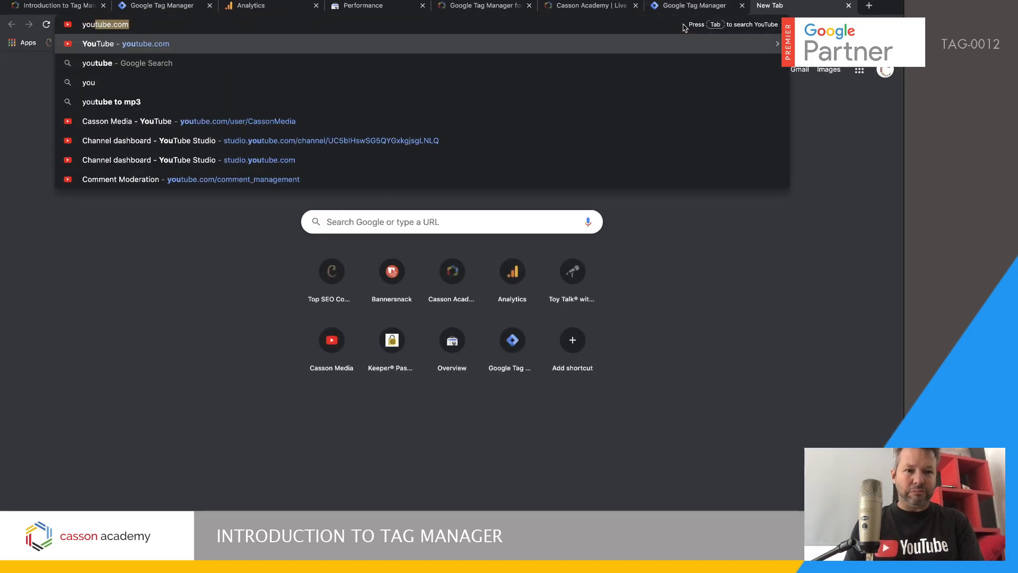
key(Return)
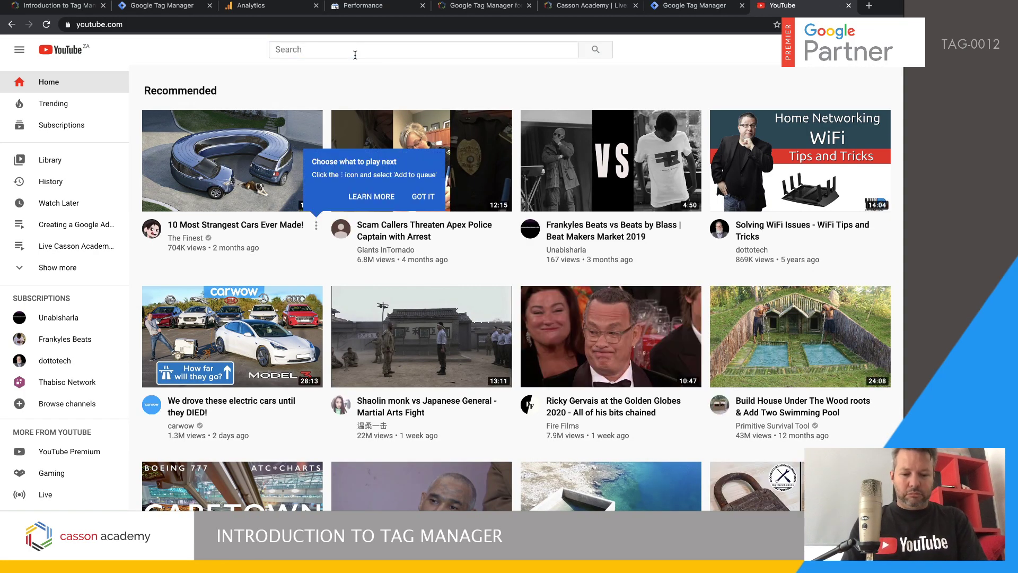
- Search YouTube for "measure School" and open the MeasureSchool channel
click(338, 49)
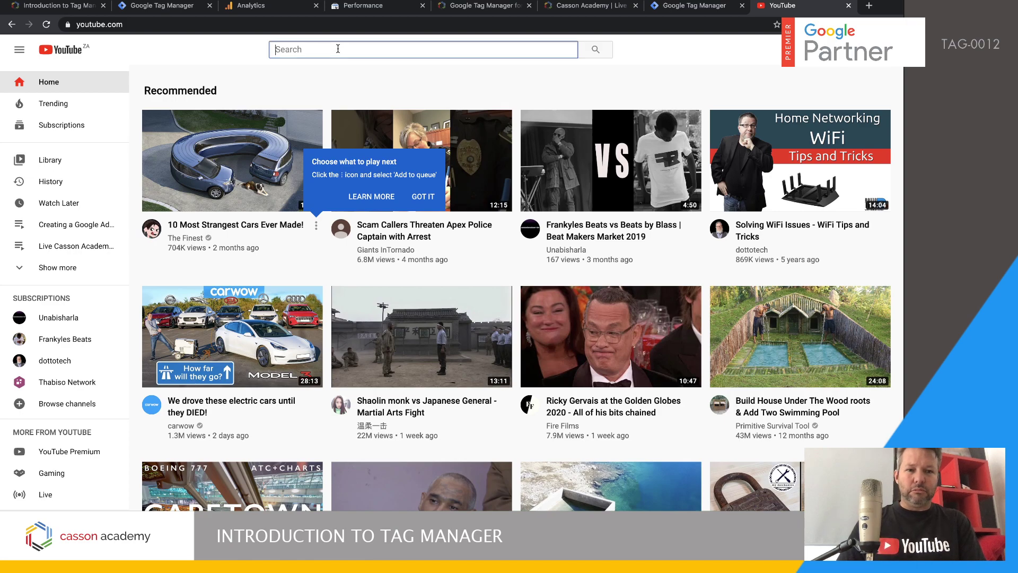
text(mea)
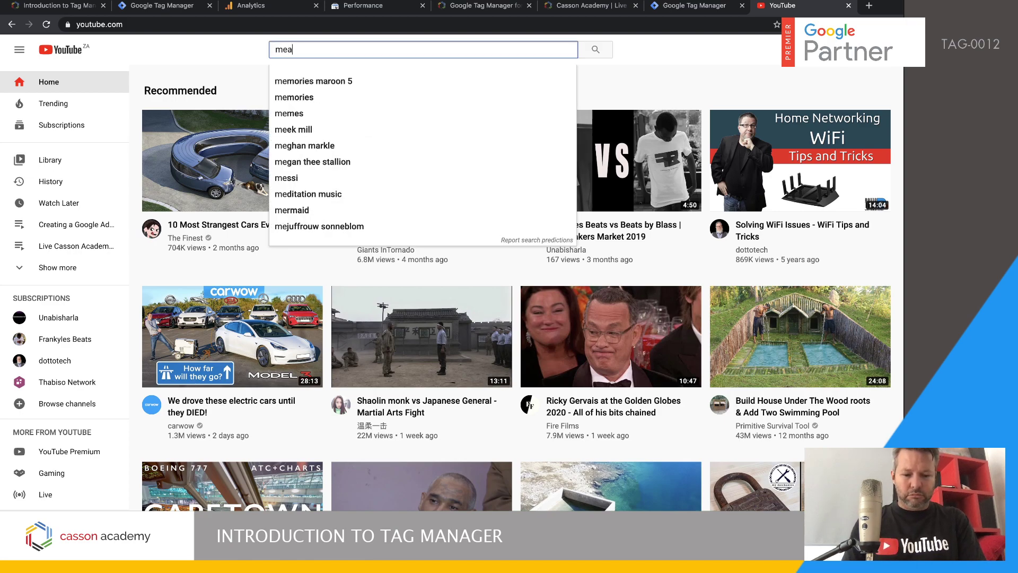
text(sure School)
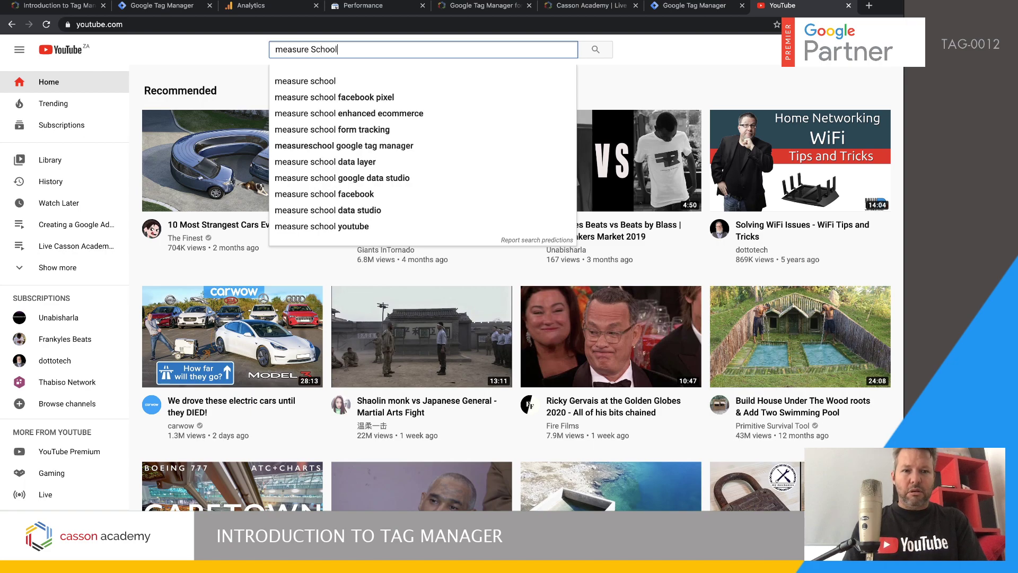
key(Return)
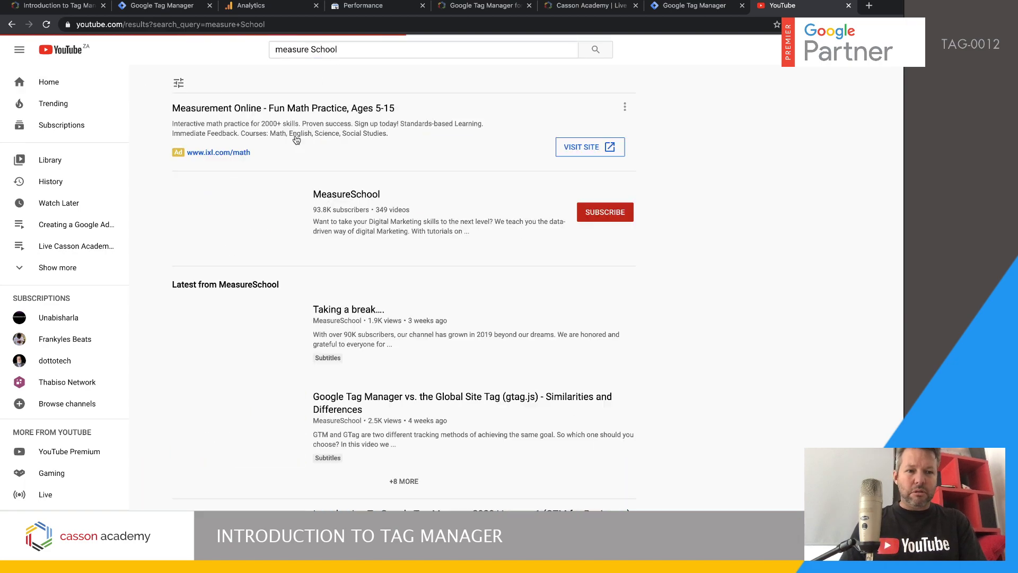
click(359, 203)
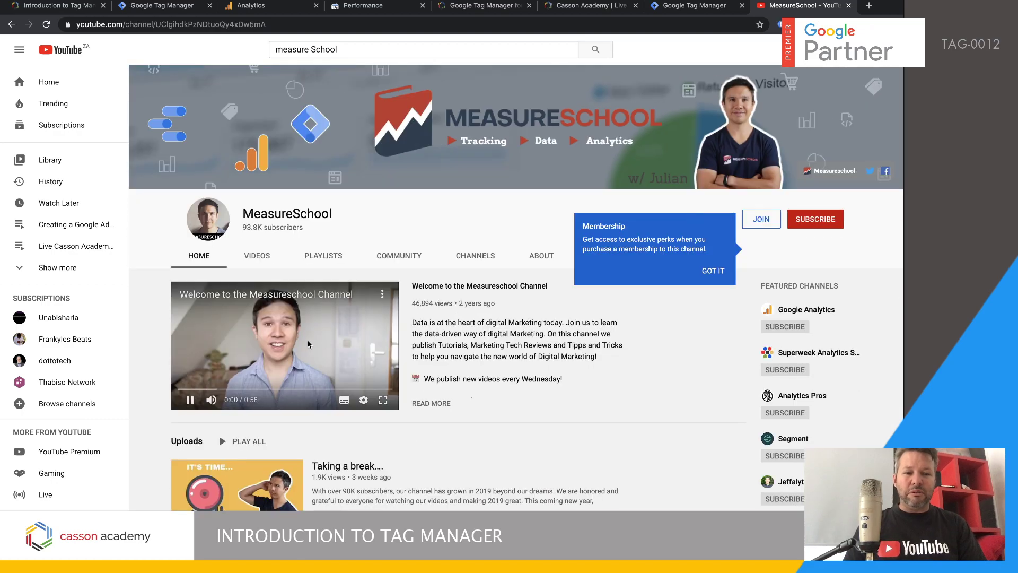
- Look through the MeasureSchool channel's uploads, popular videos and created playlists
scroll(282, 350, down, 6)
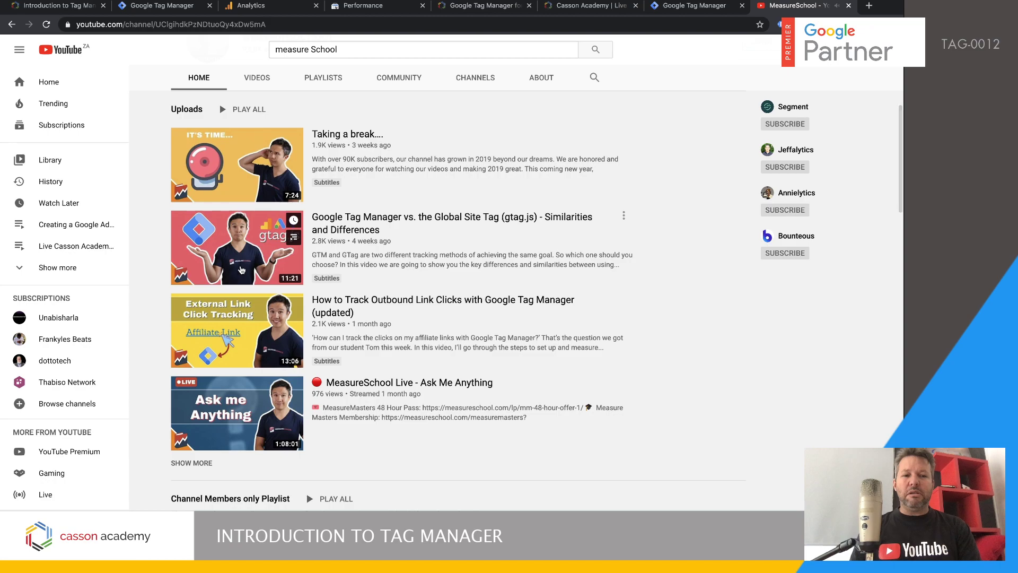
scroll(240, 255, down, 6)
scroll(241, 267, down, 5)
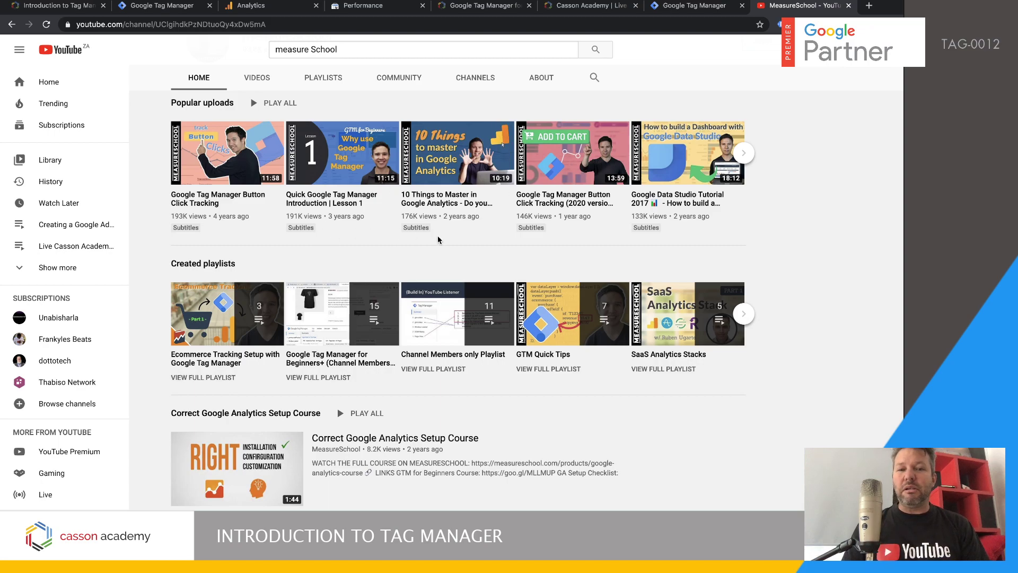
scroll(437, 235, up, 2)
scroll(438, 239, up, 1)
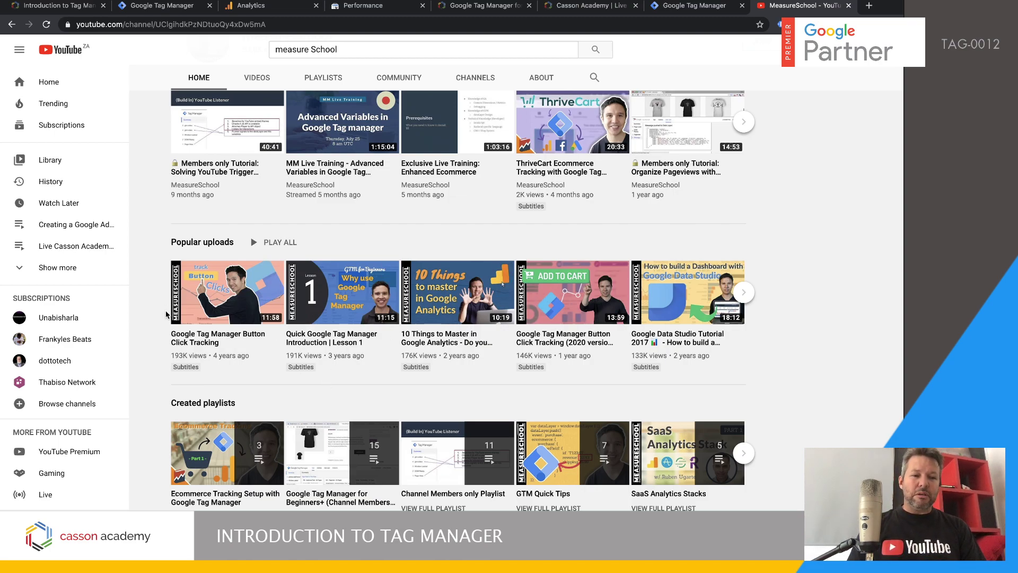
scroll(590, 339, up, 10)
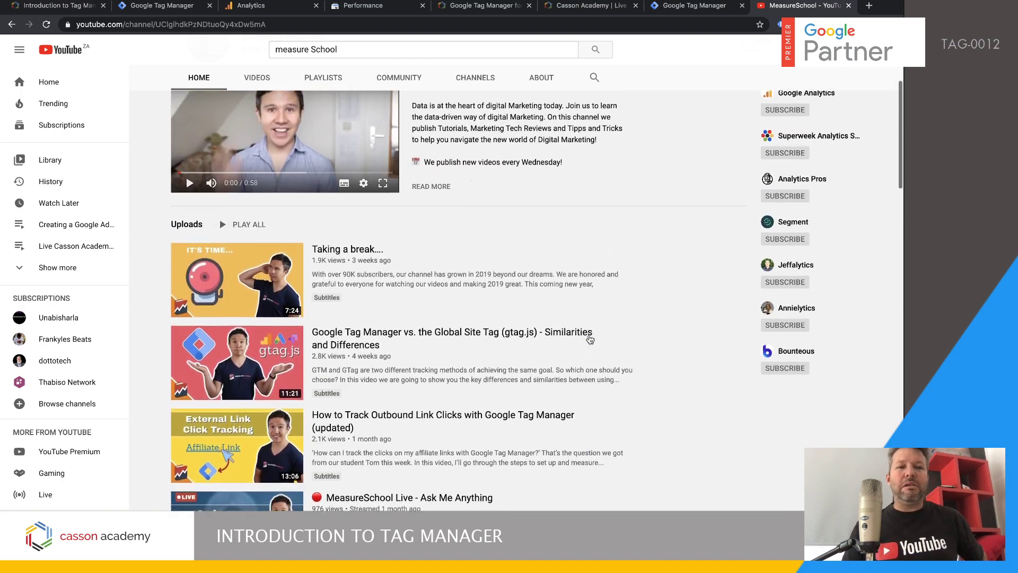
scroll(590, 340, up, 4)
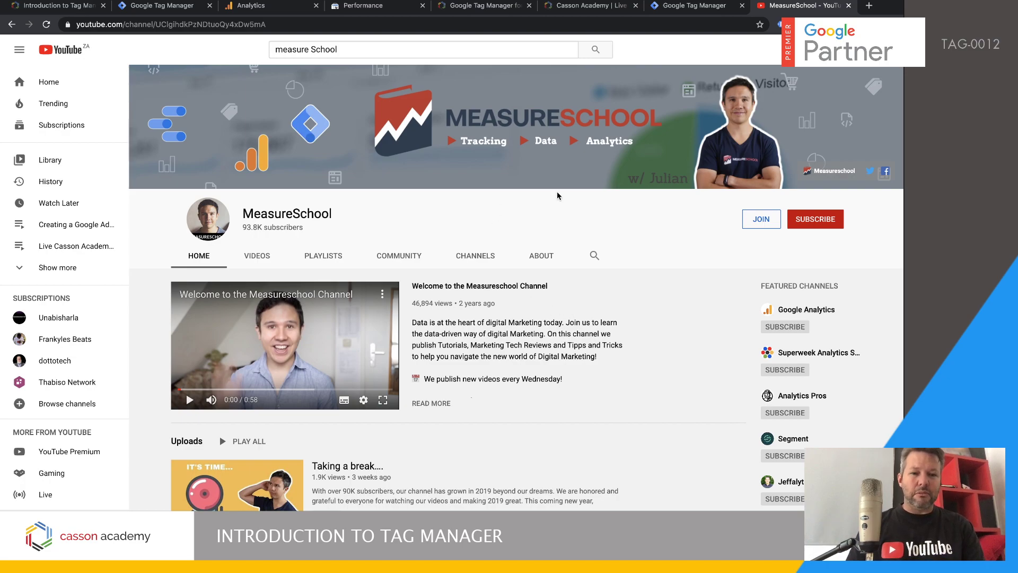
- Switch back to Tag Manager and leave the container for the list of all accounts
click(588, 6)
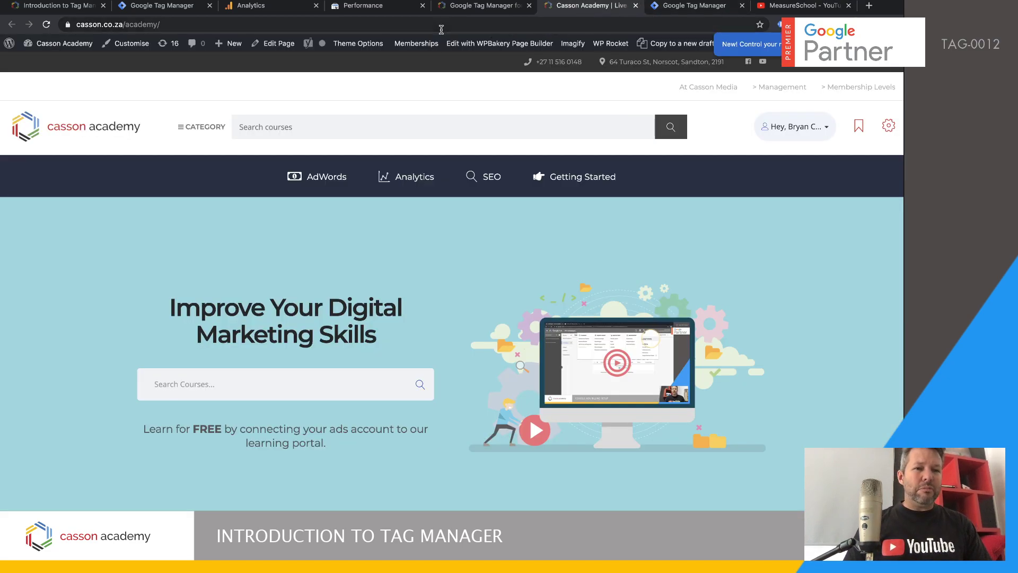
click(654, 6)
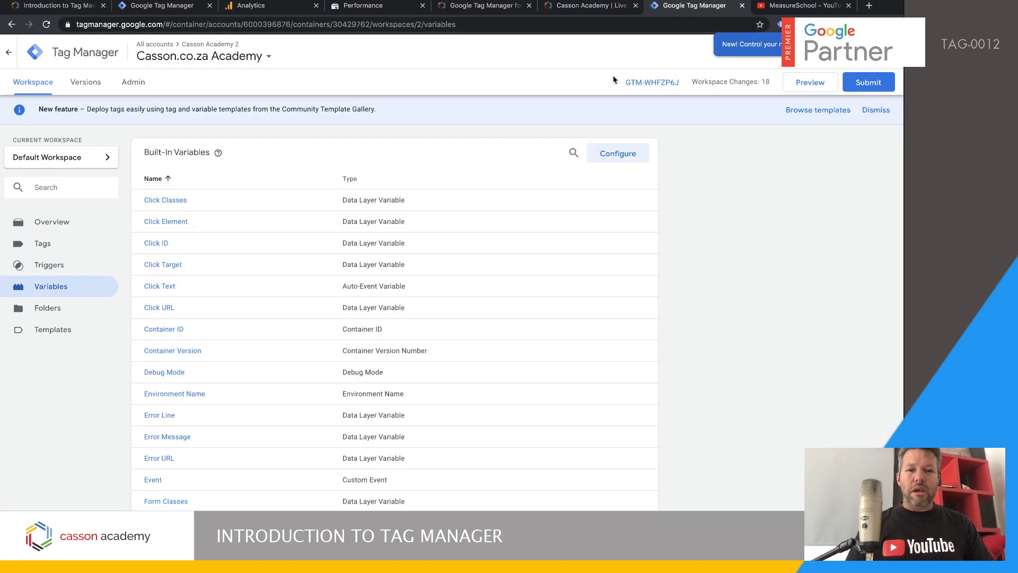
click(9, 52)
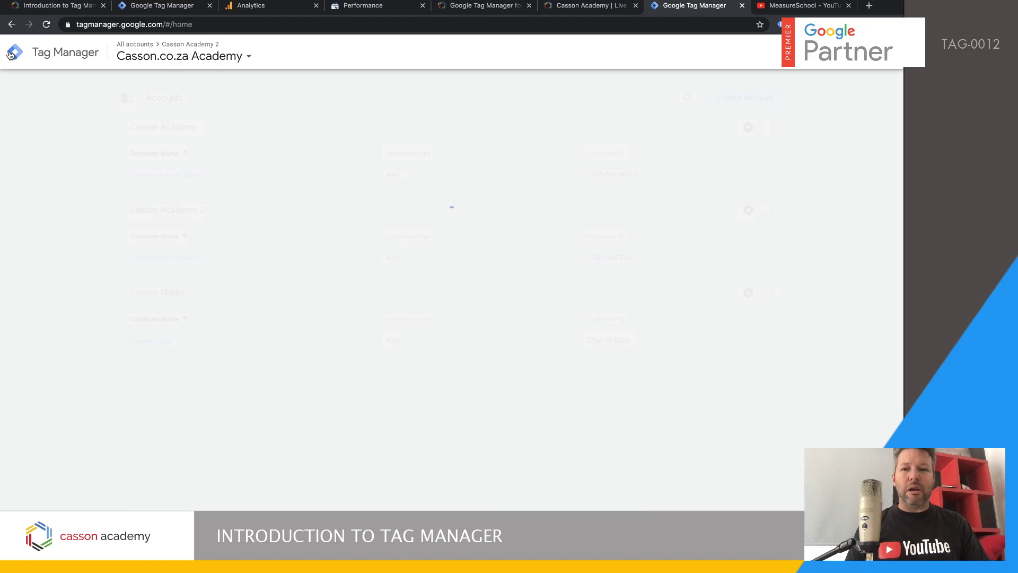